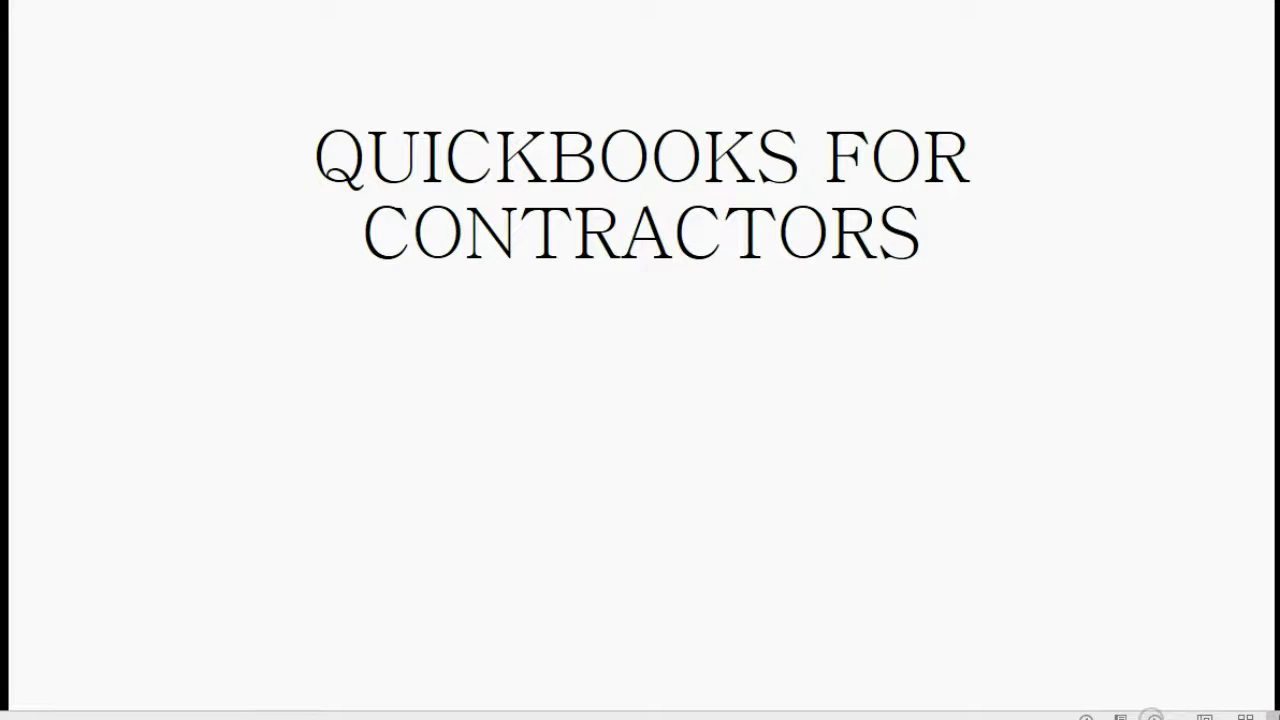
{"action": "left_click", "coordinate": [1154, 708]}
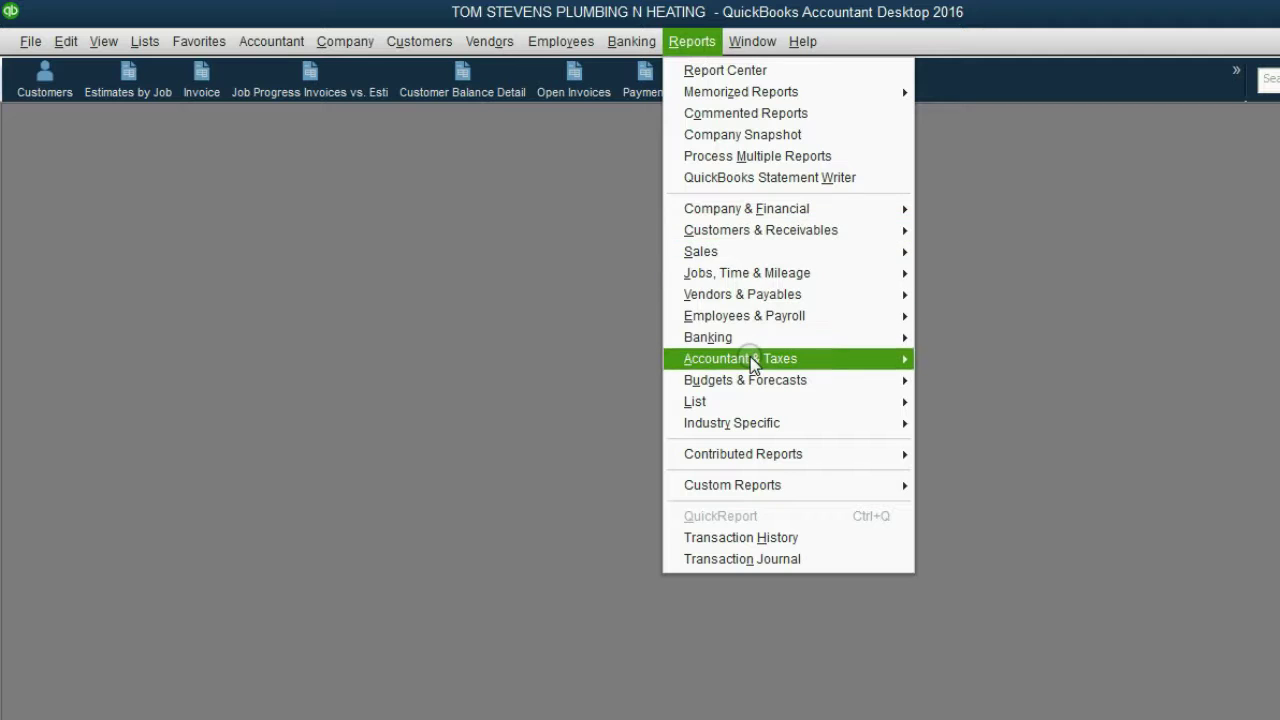
Open the Trial Balance report from the accountant and taxes reports
{"action": "mouse_move", "coordinate": [735, 358]}
{"action": "left_click", "coordinate": [962, 384]}
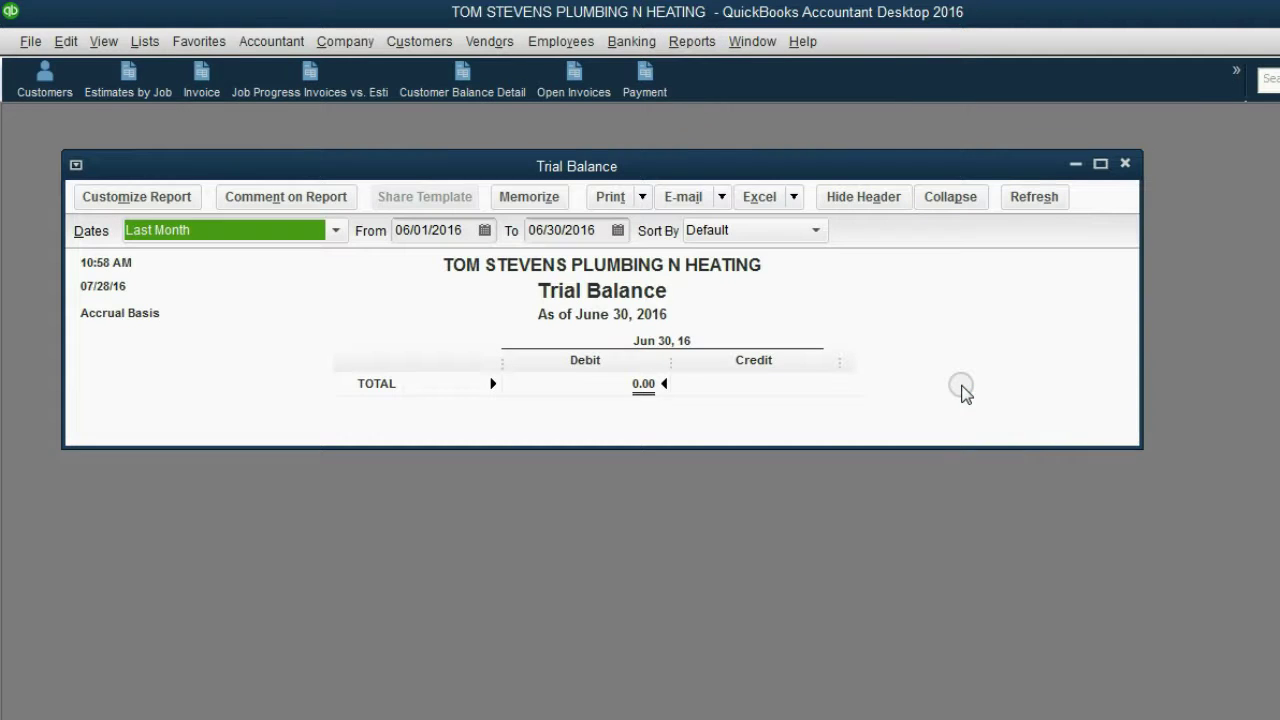
{"action": "double_click", "coordinate": [606, 383]}
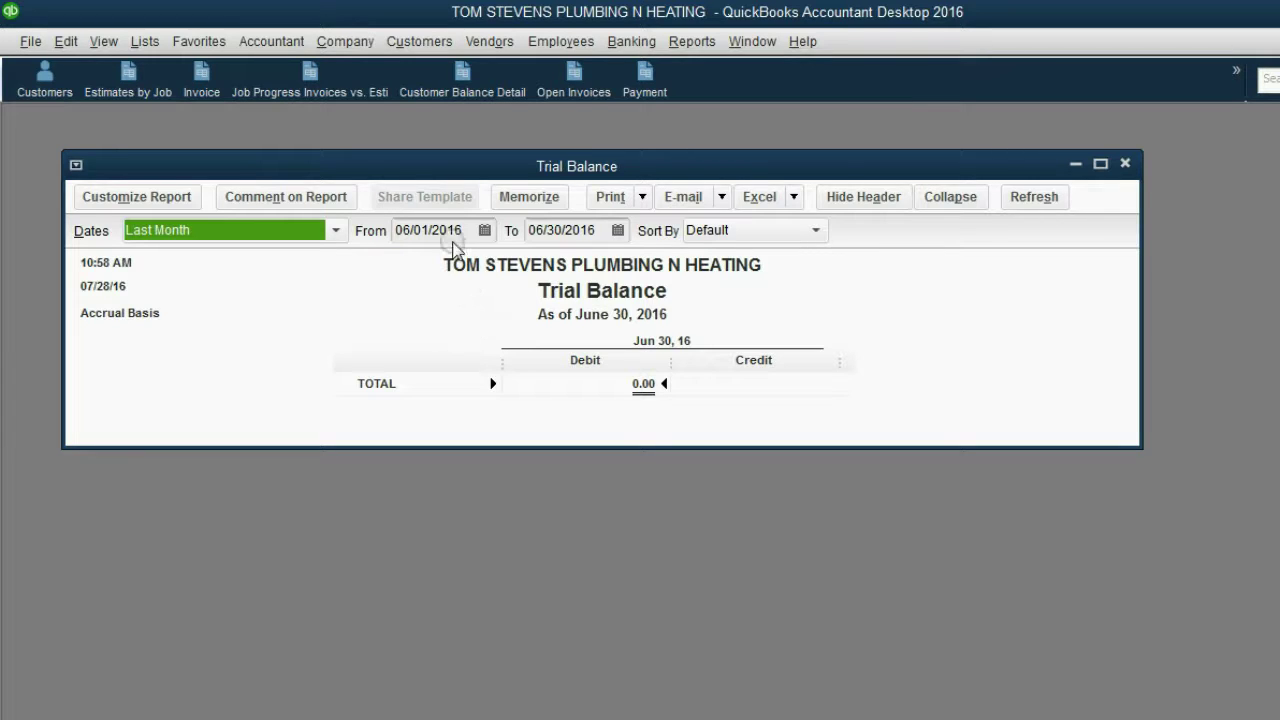
Set the Trial Balance report's date range to All
{"action": "left_click", "coordinate": [445, 232]}
{"action": "left_click", "coordinate": [563, 230]}
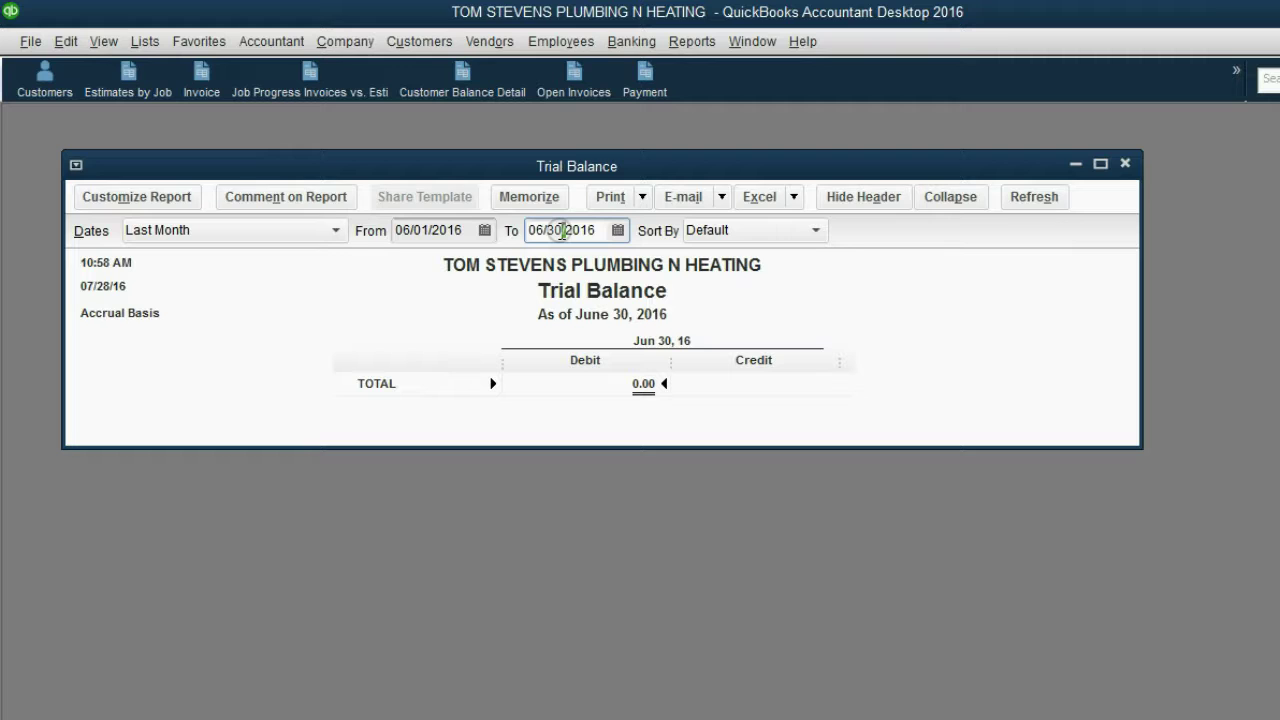
{"action": "left_click", "coordinate": [337, 231]}
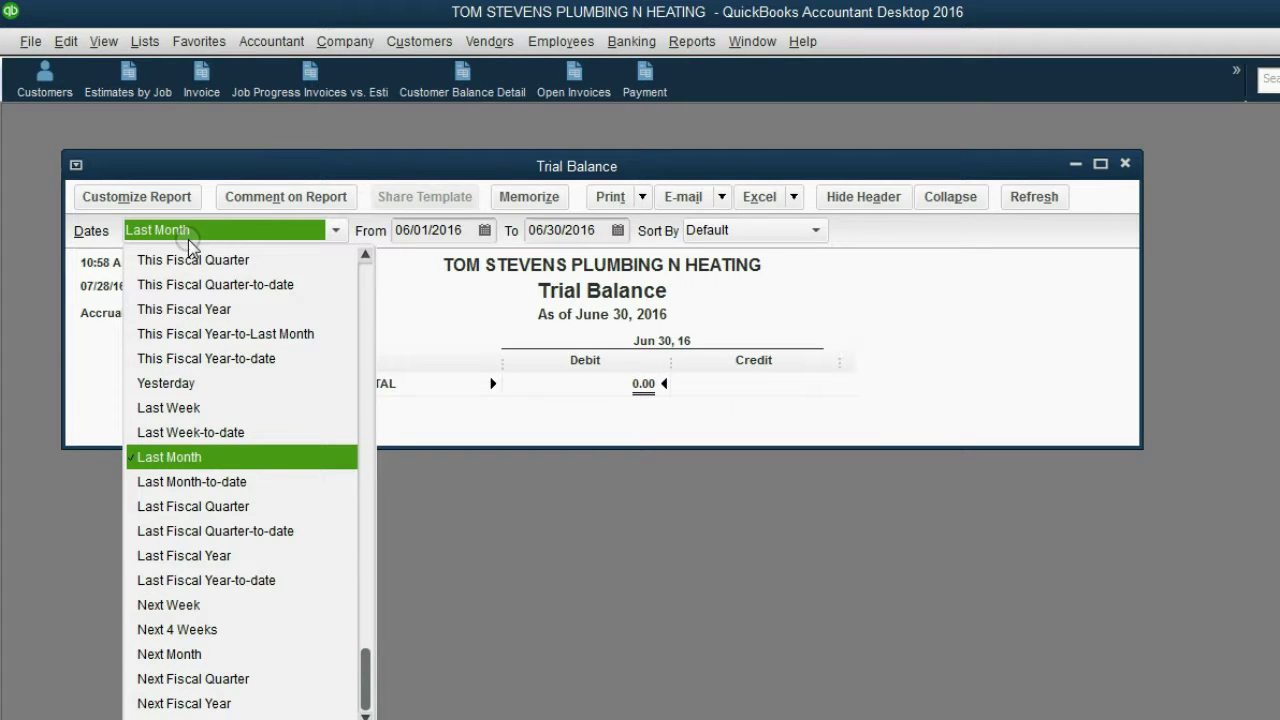
{"action": "left_click_drag", "start_coordinate": [363, 665], "coordinate": [364, 262]}
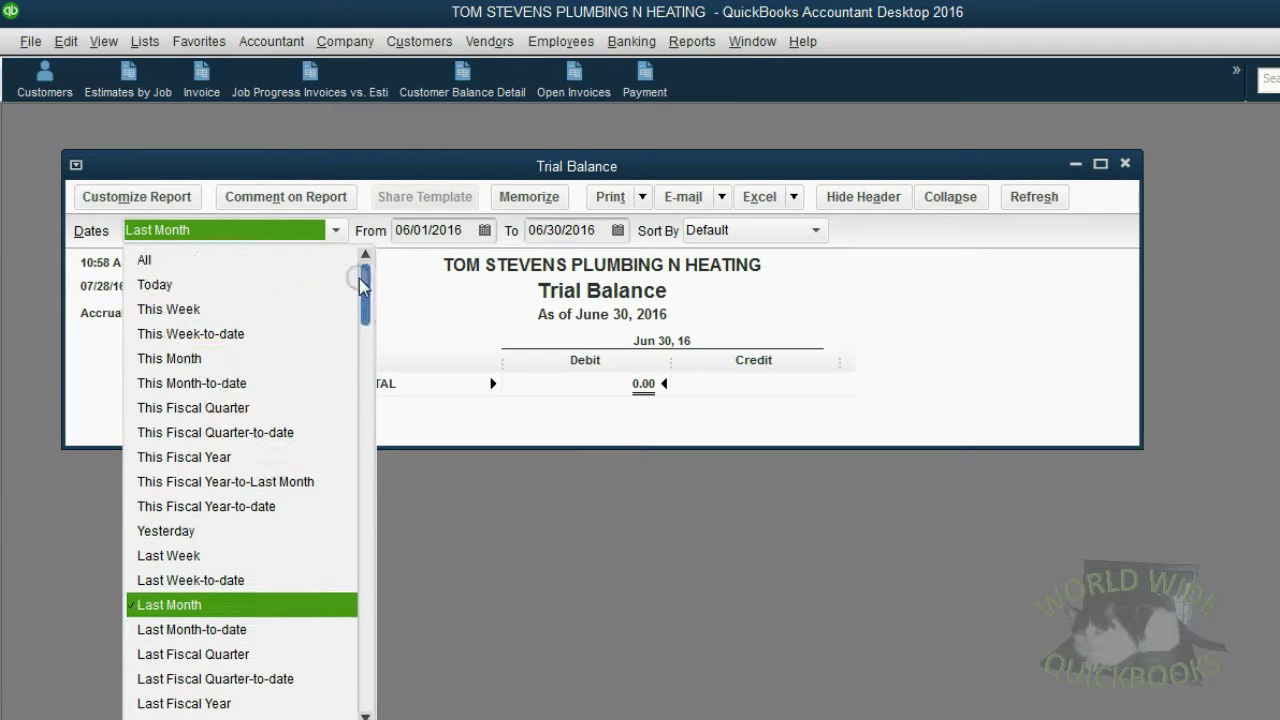
{"action": "left_click", "coordinate": [190, 261]}
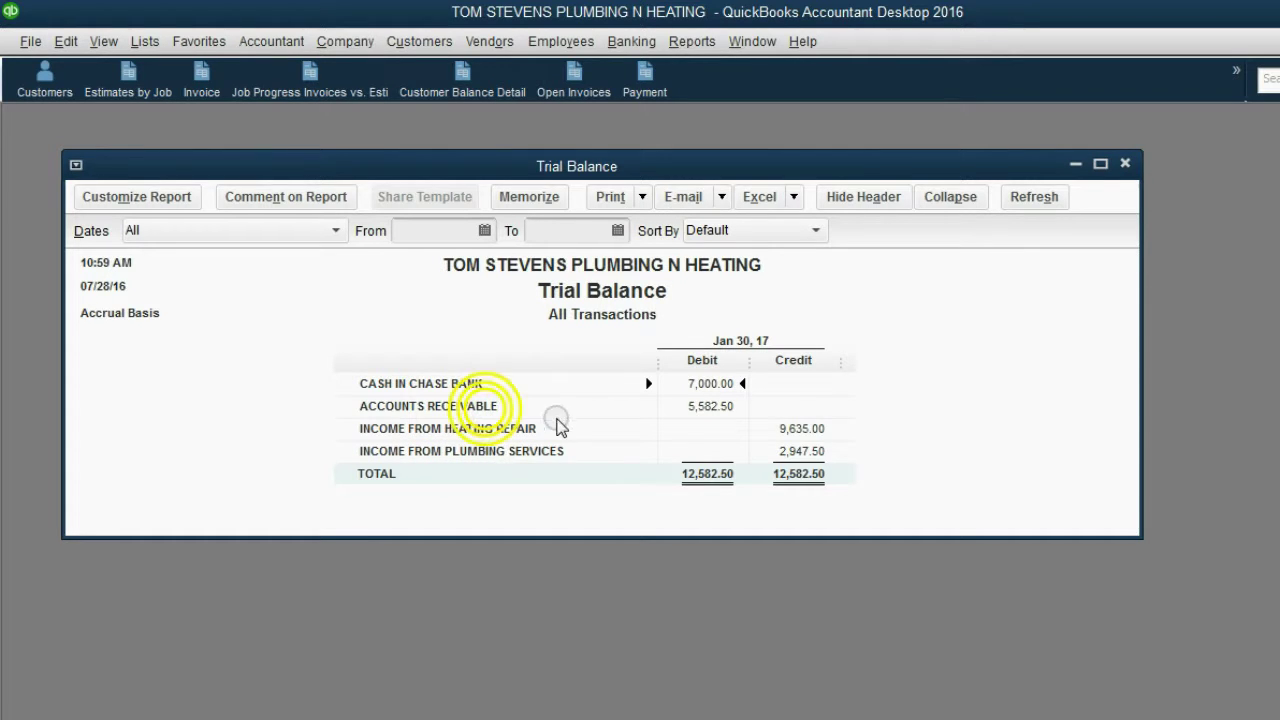
Review the Accounts Receivable debit and the credits of the two income accounts in the Trial Balance
{"action": "left_click", "coordinate": [687, 410]}
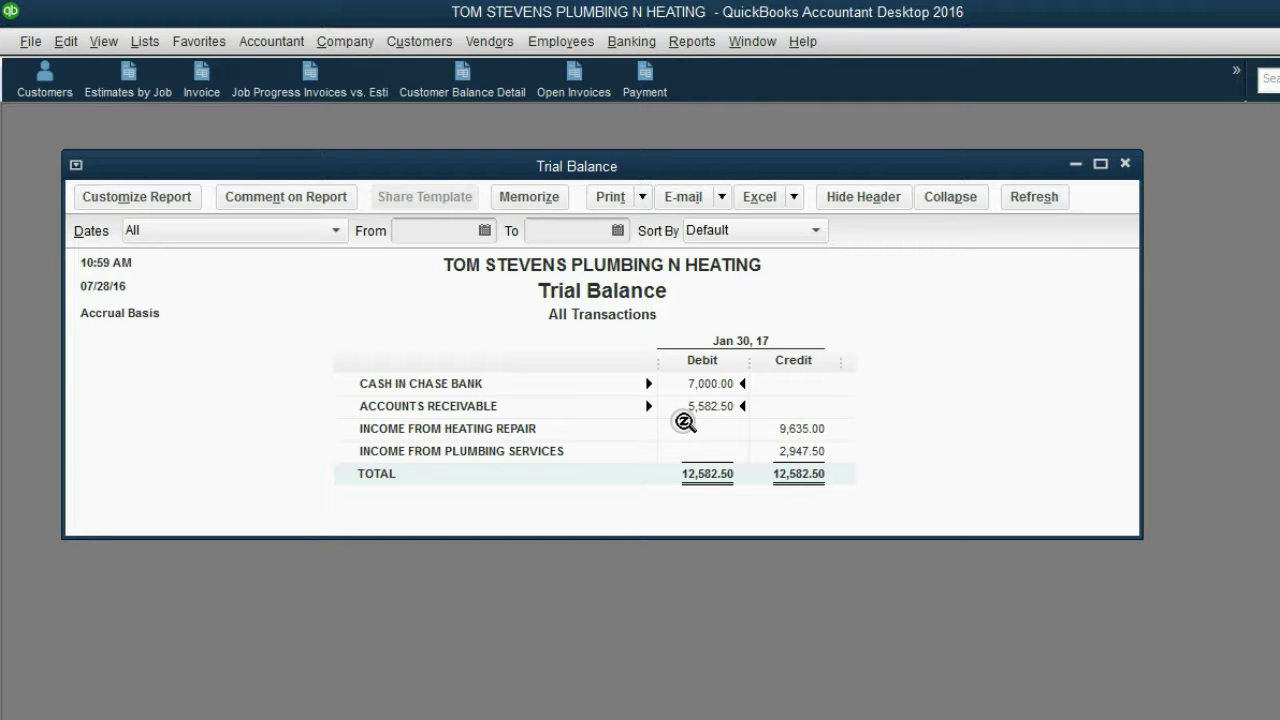
{"action": "left_click", "coordinate": [698, 404]}
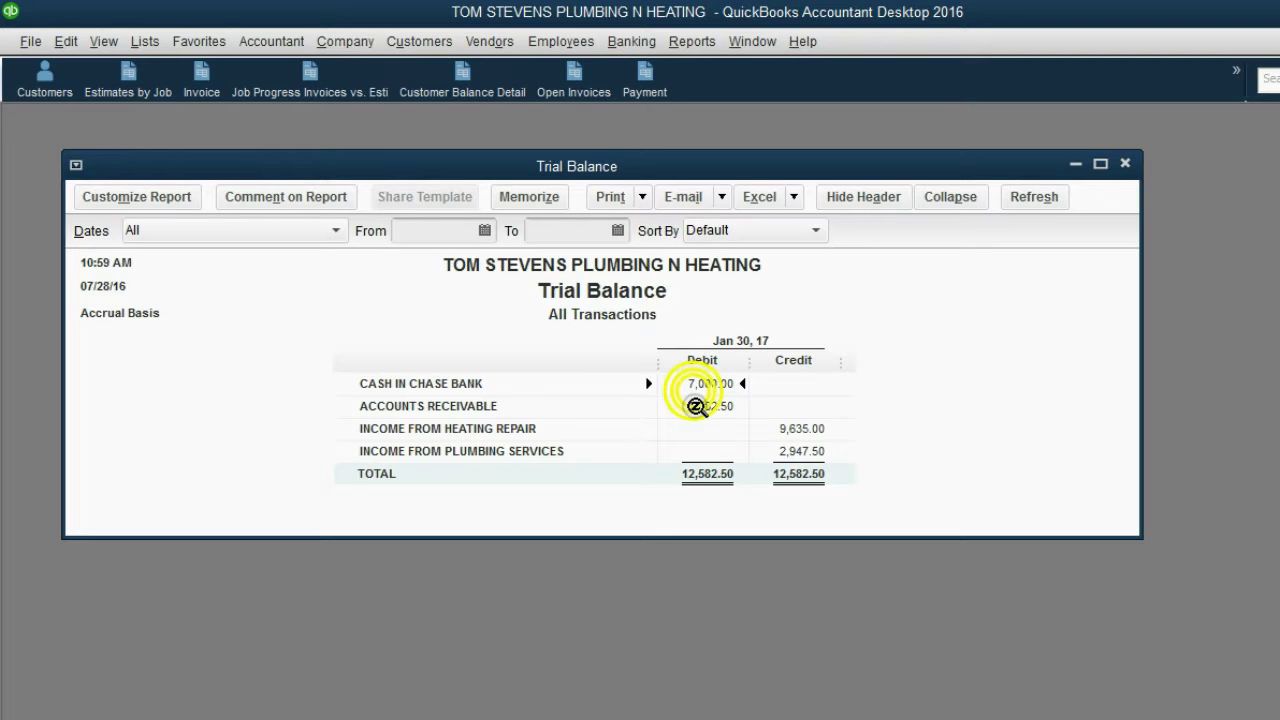
{"action": "left_click", "coordinate": [801, 427]}
{"action": "left_click", "coordinate": [802, 449]}
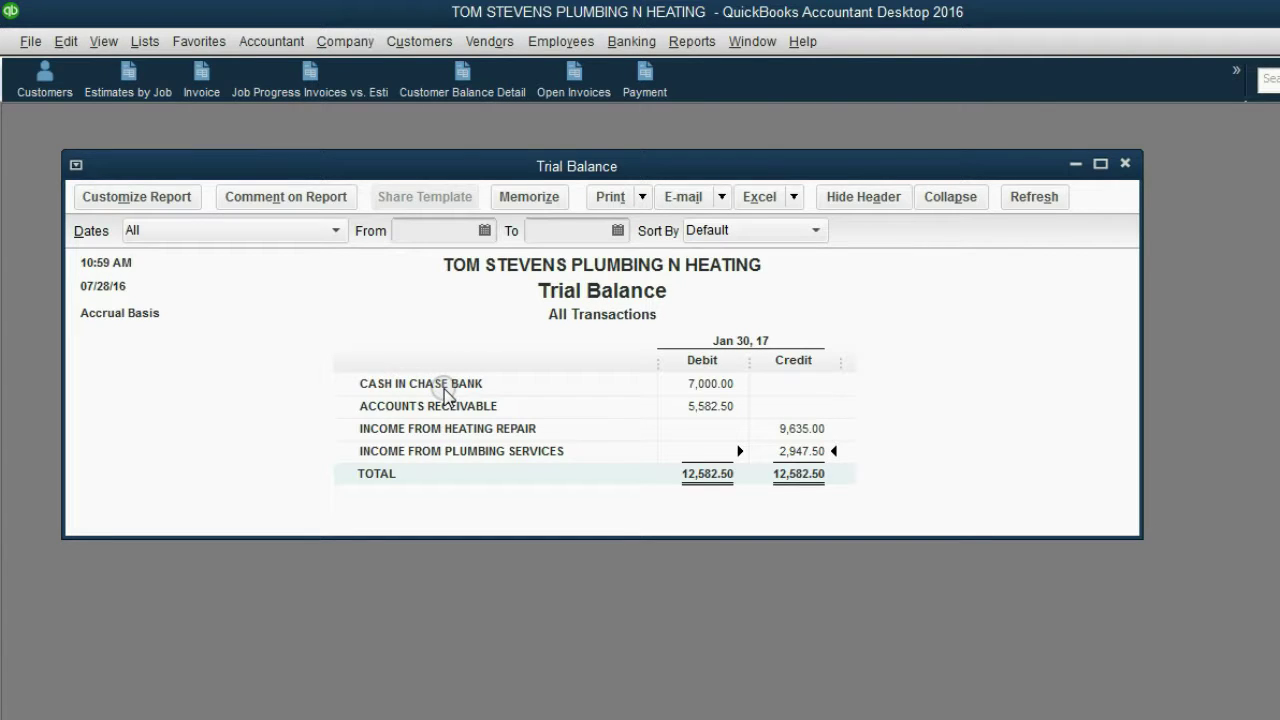
Drill down into the Cash in Chase Bank balance and widen the Name column of its transaction report
{"action": "left_click", "coordinate": [688, 386]}
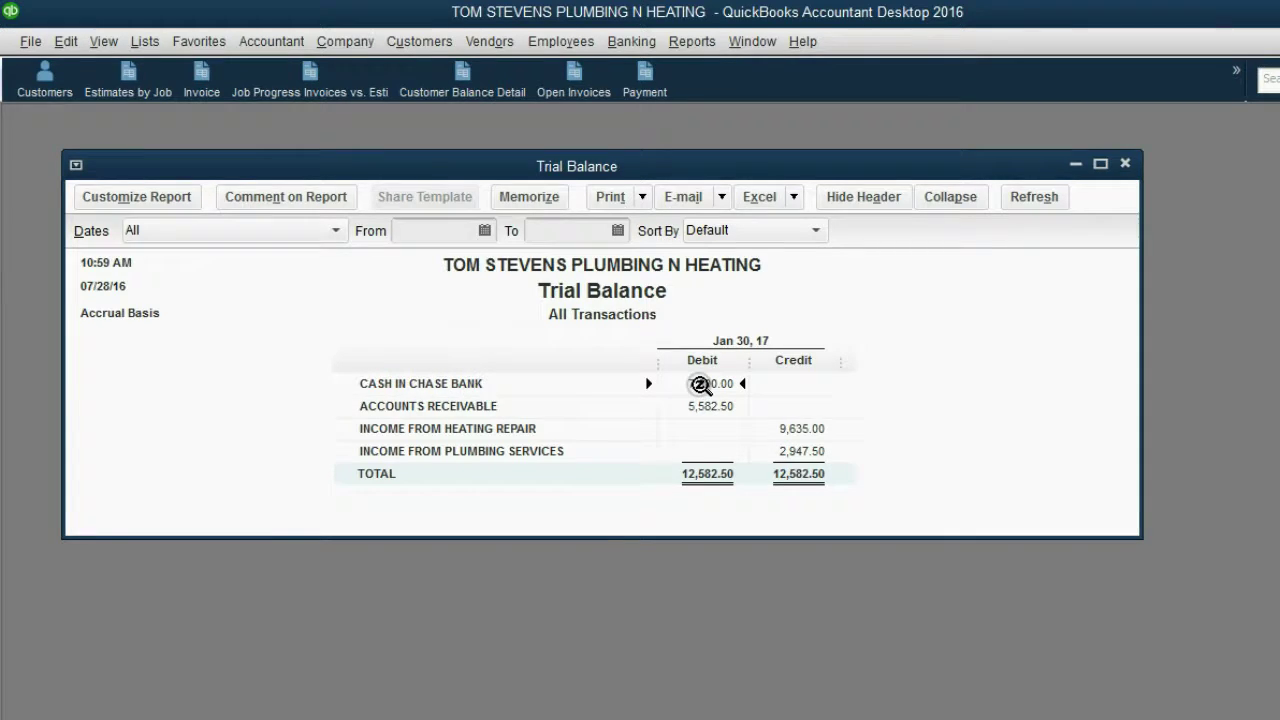
{"action": "double_click", "coordinate": [700, 384]}
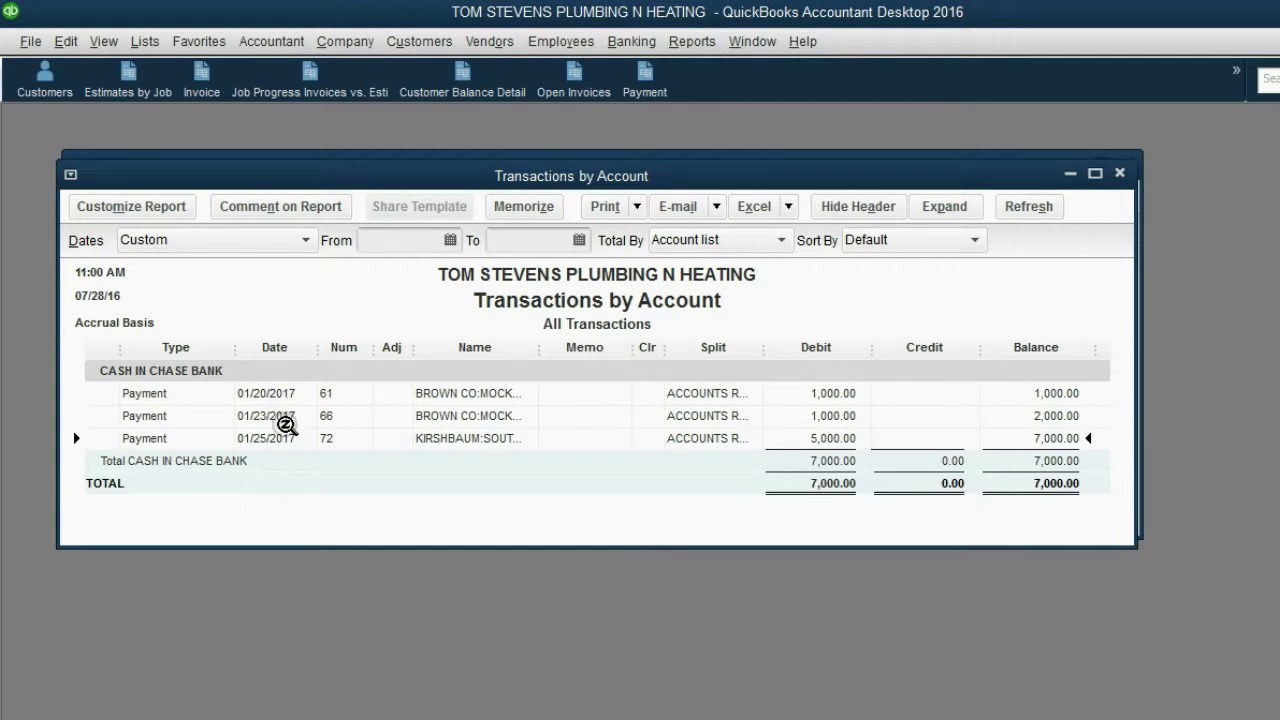
{"action": "left_click_drag", "start_coordinate": [528, 349], "coordinate": [570, 351]}
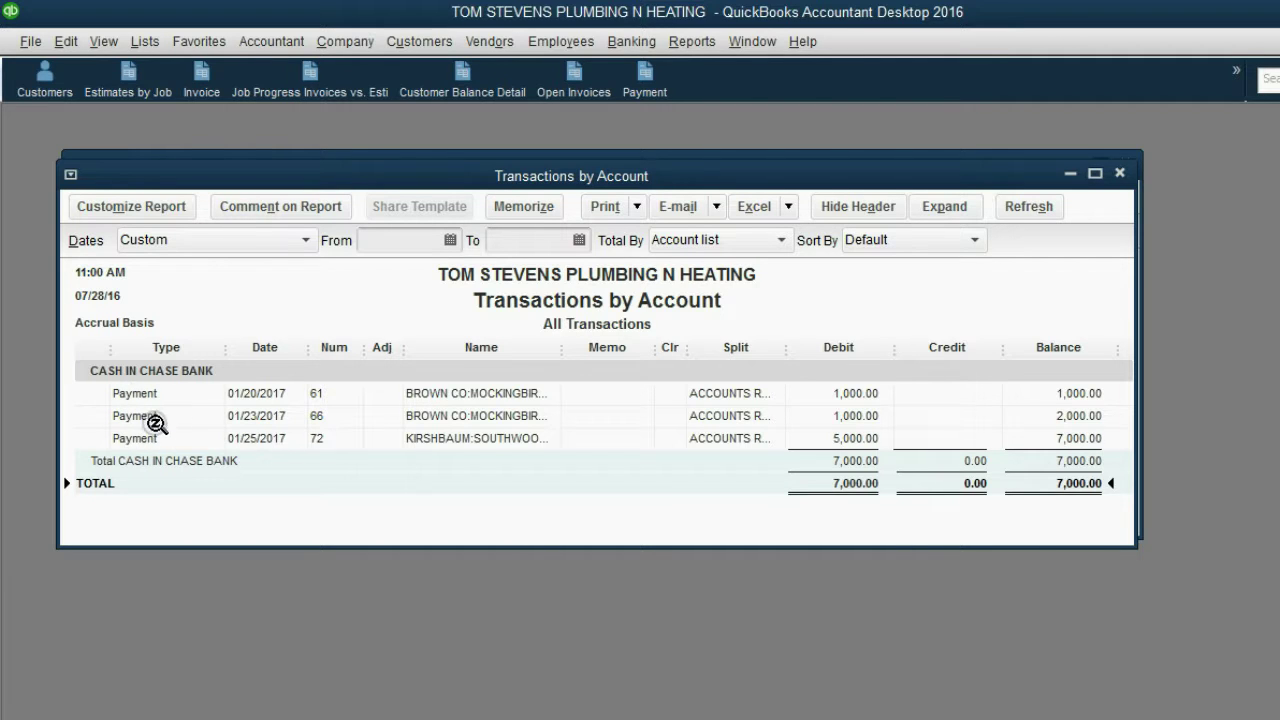
Inspect the customer payment dated 01/23/2017, then return to the Trial Balance, closing the payment and the transaction report
{"action": "double_click", "coordinate": [524, 418]}
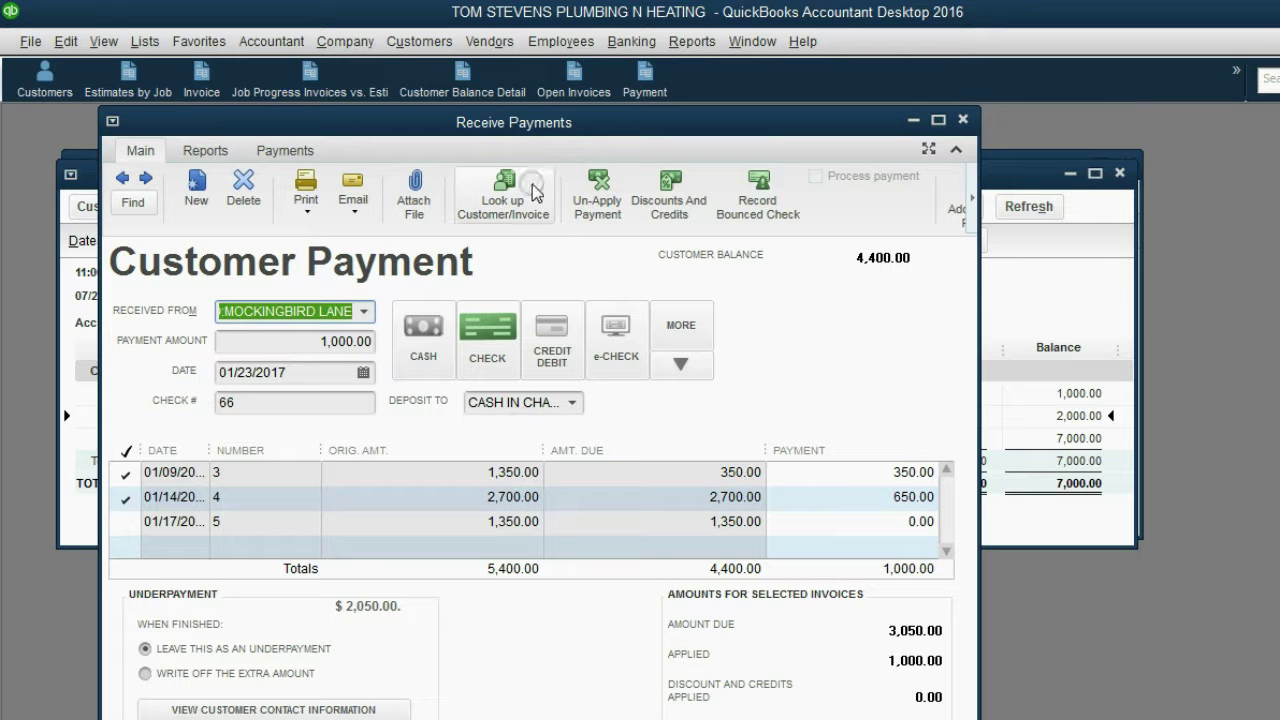
{"action": "left_click_drag", "start_coordinate": [594, 133], "coordinate": [630, 132]}
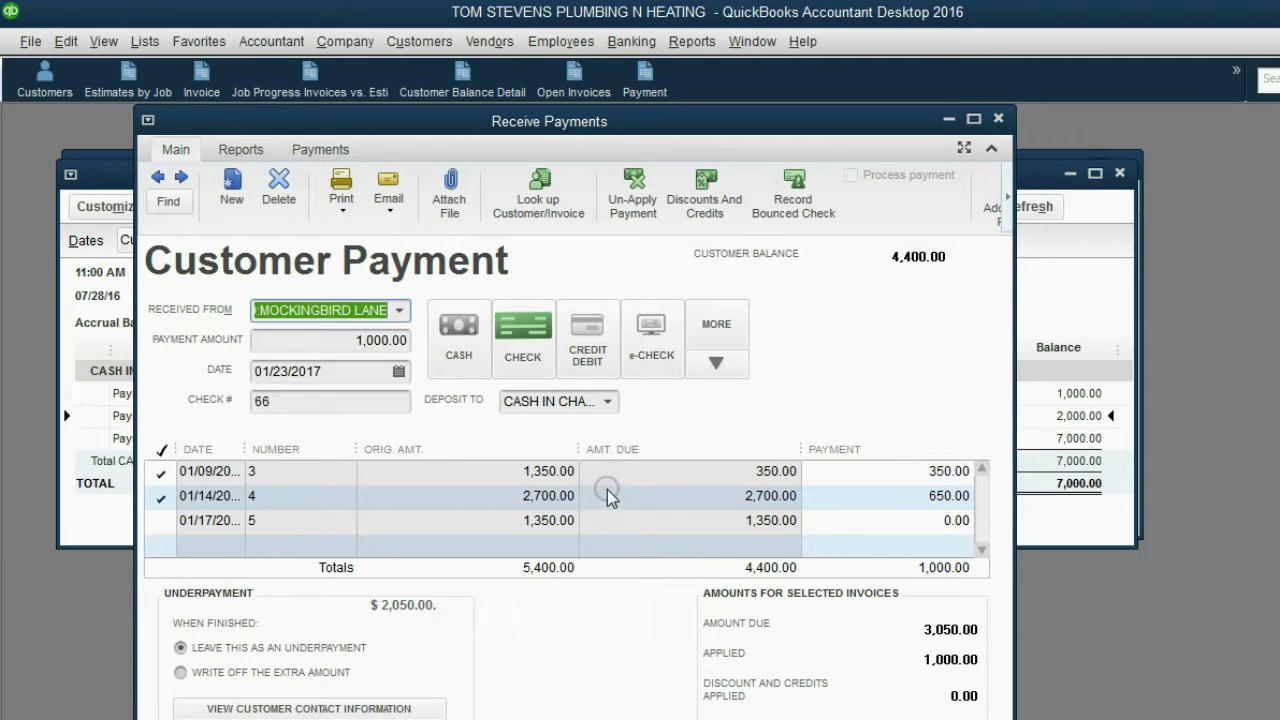
{"action": "left_click", "coordinate": [996, 119]}
{"action": "left_click", "coordinate": [1116, 174]}
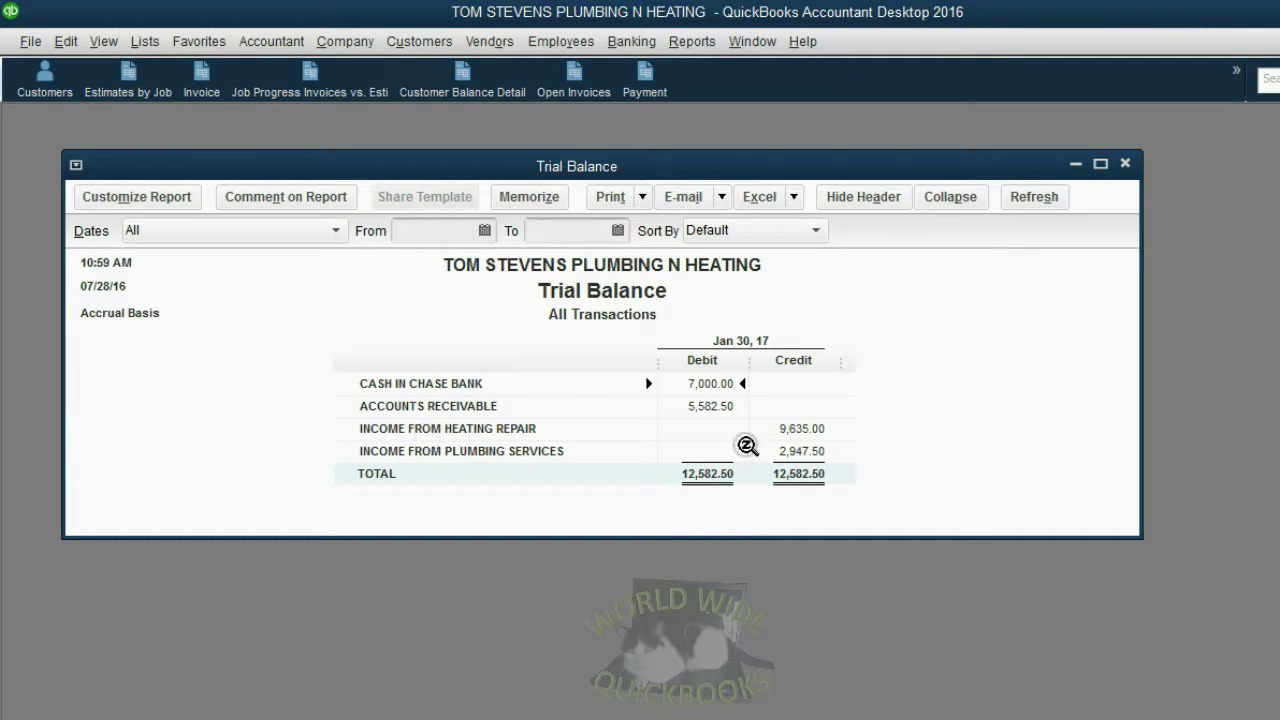
Drill down into the Income from Heating Repair balance and review its total and the listed invoices
{"action": "double_click", "coordinate": [806, 430]}
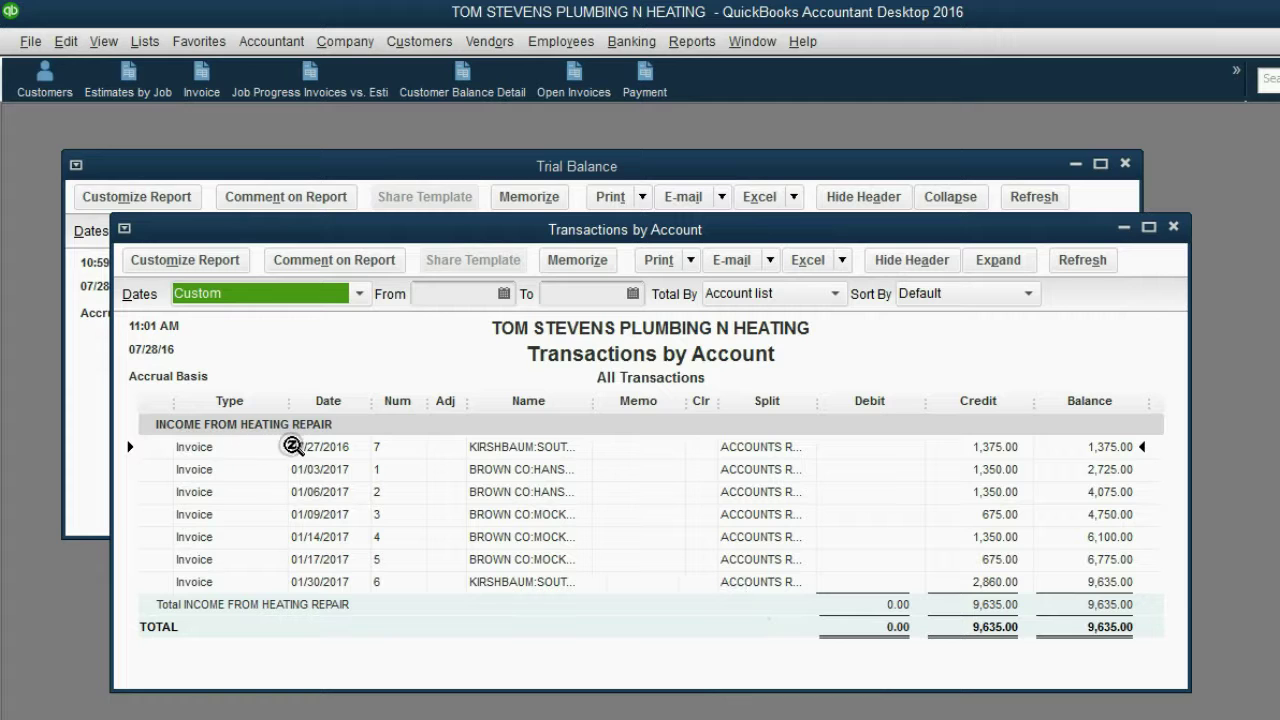
{"action": "left_click", "coordinate": [1100, 600]}
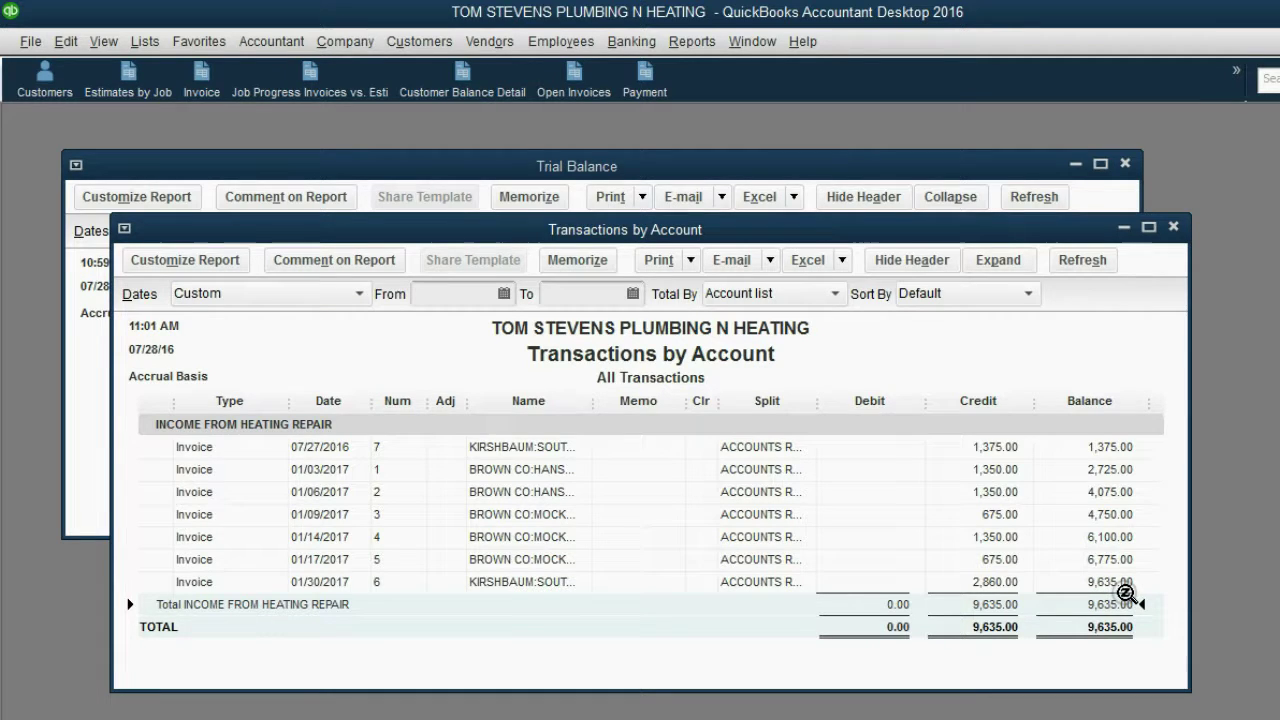
{"action": "left_click", "coordinate": [528, 469]}
{"action": "left_click", "coordinate": [525, 490]}
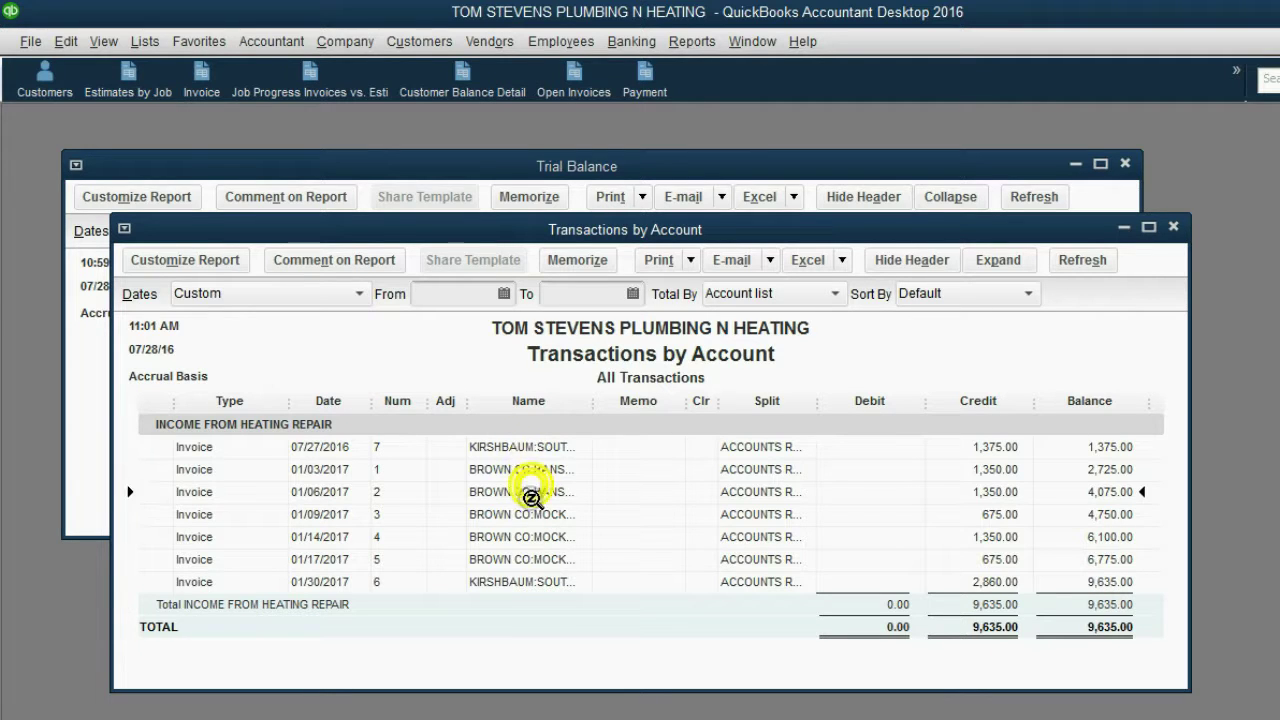
{"action": "left_click", "coordinate": [527, 514]}
{"action": "left_click", "coordinate": [527, 537]}
{"action": "left_click", "coordinate": [530, 559]}
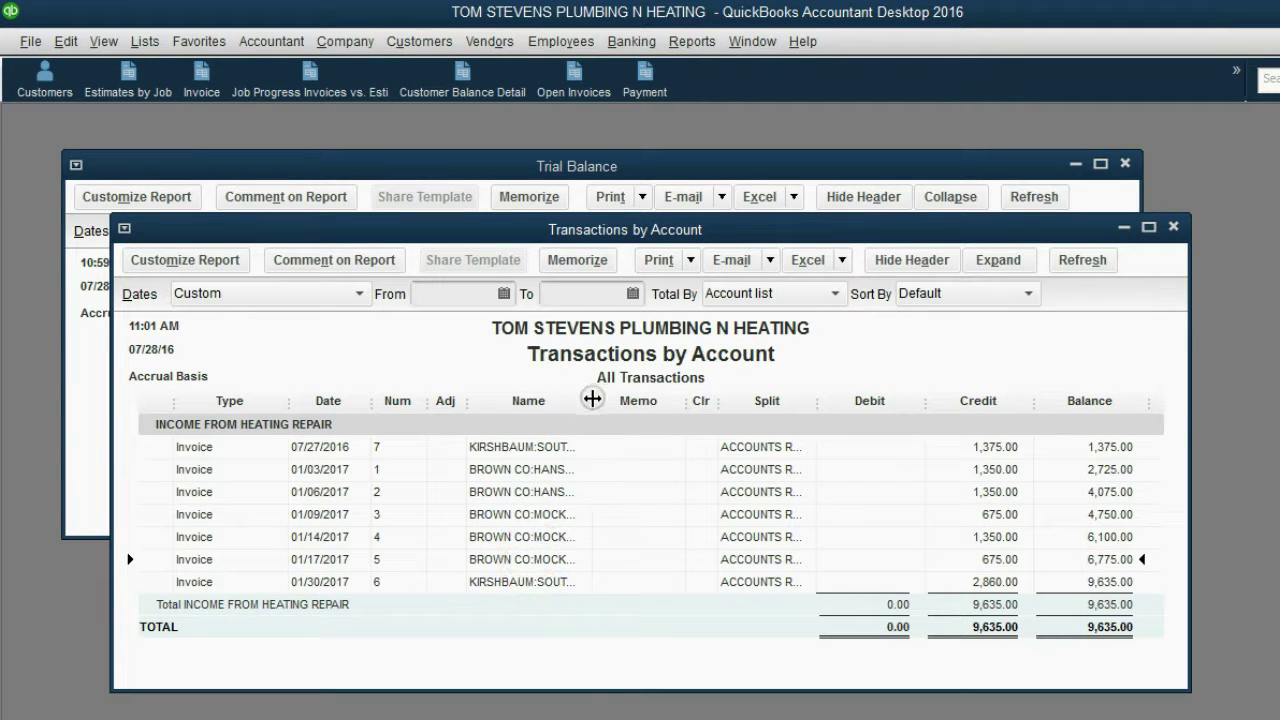
Widen the Name column and the Transactions by Account window to read the full customer and job names
{"action": "left_click_drag", "start_coordinate": [592, 399], "coordinate": [663, 402]}
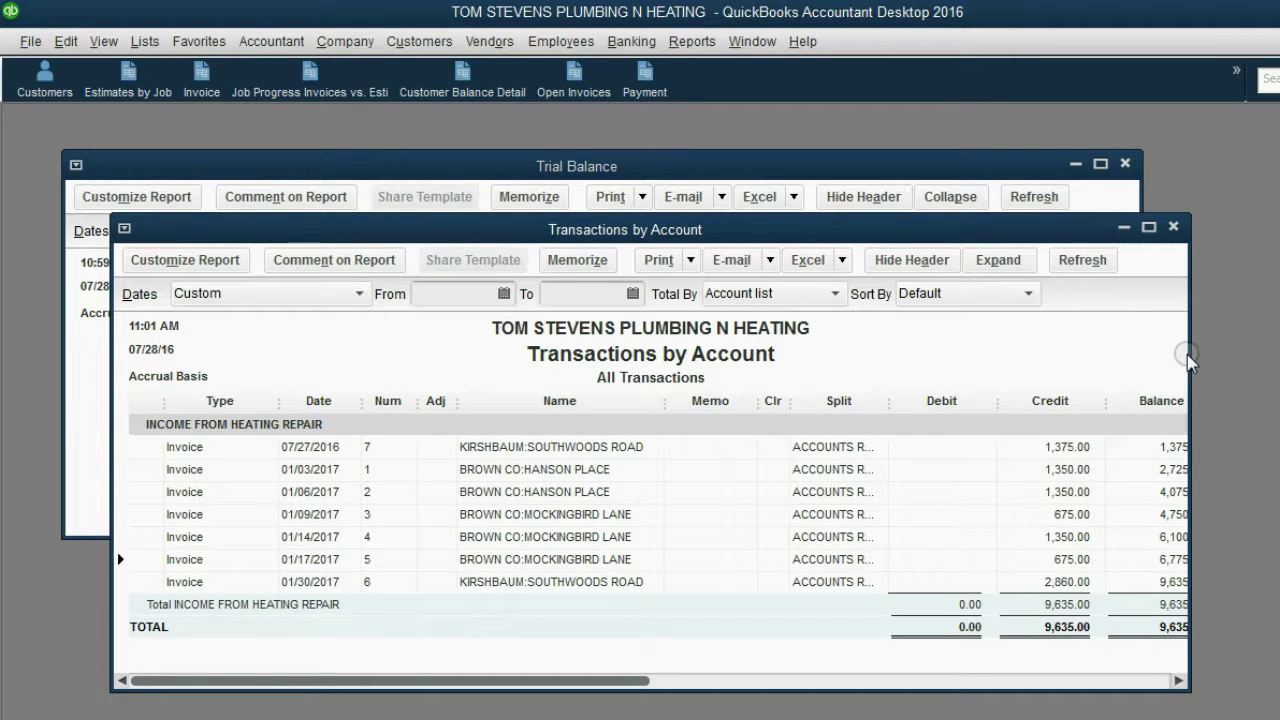
{"action": "left_click_drag", "start_coordinate": [1188, 353], "coordinate": [1279, 353]}
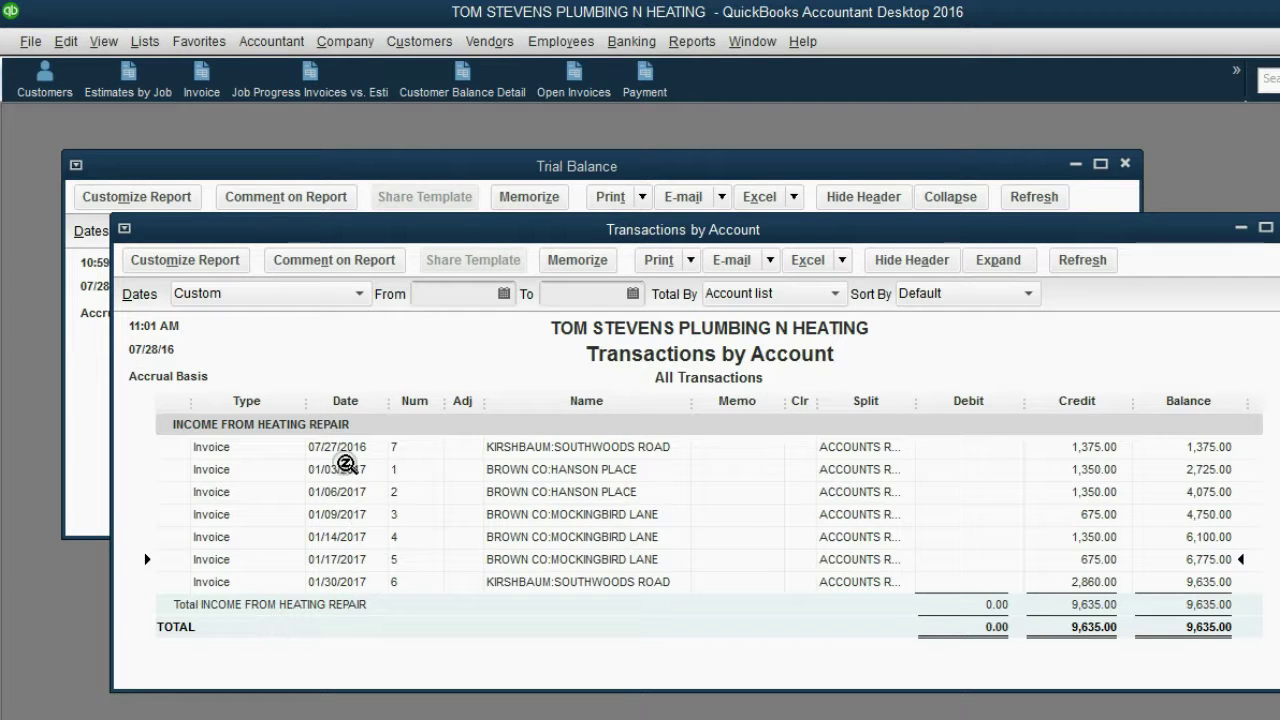
{"action": "left_click", "coordinate": [343, 448]}
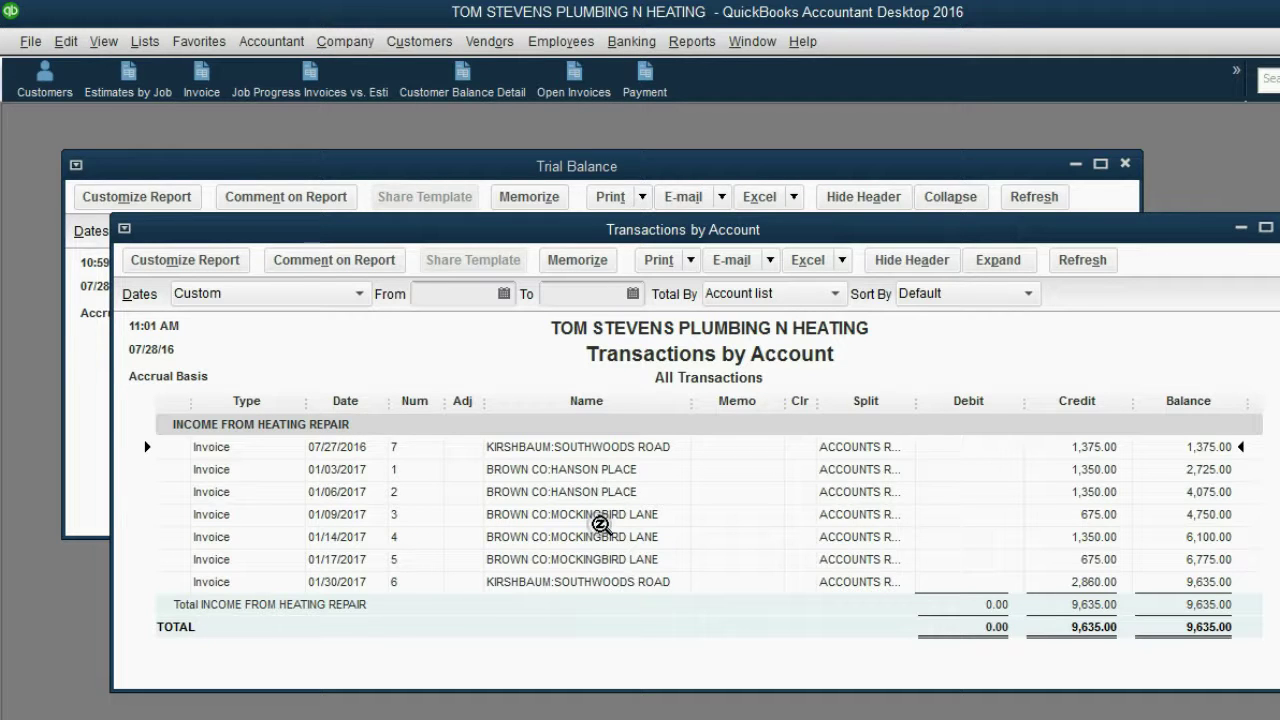
Inspect the 01/09/2017 heating repair invoice, check the account total, and return to the Trial Balance, closing the detail windows
{"action": "double_click", "coordinate": [599, 519]}
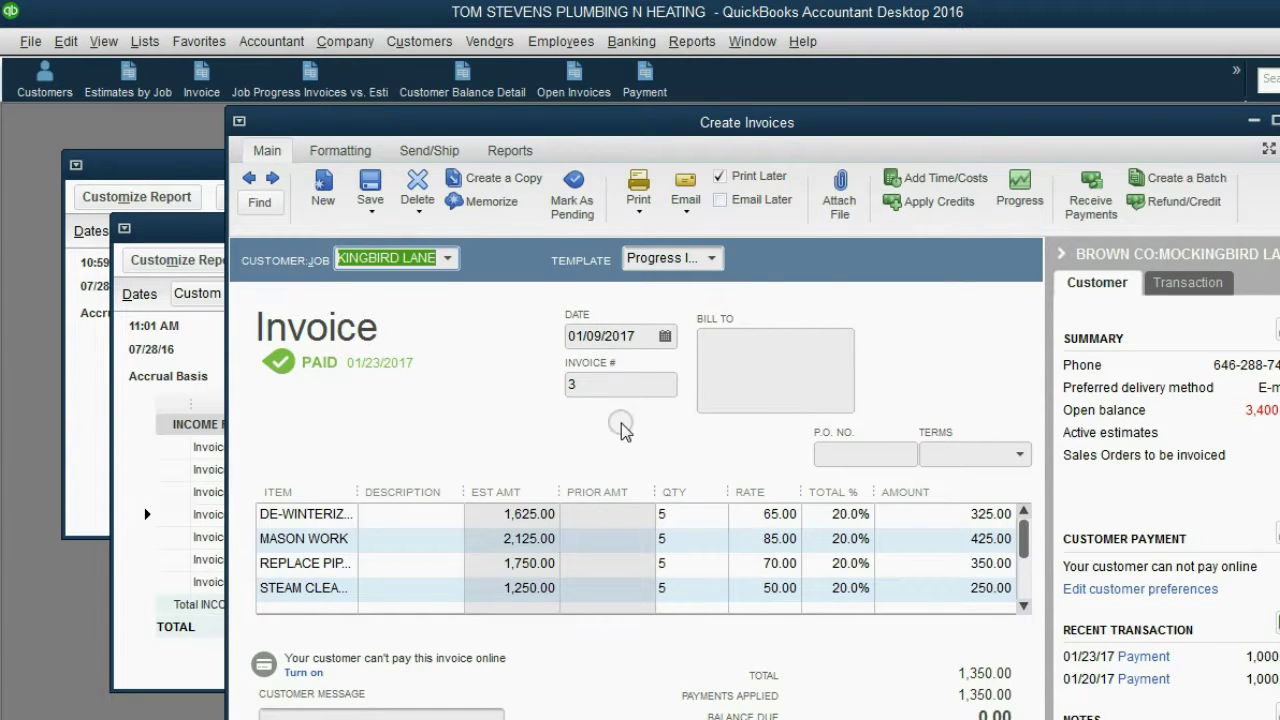
{"action": "left_click", "coordinate": [621, 336]}
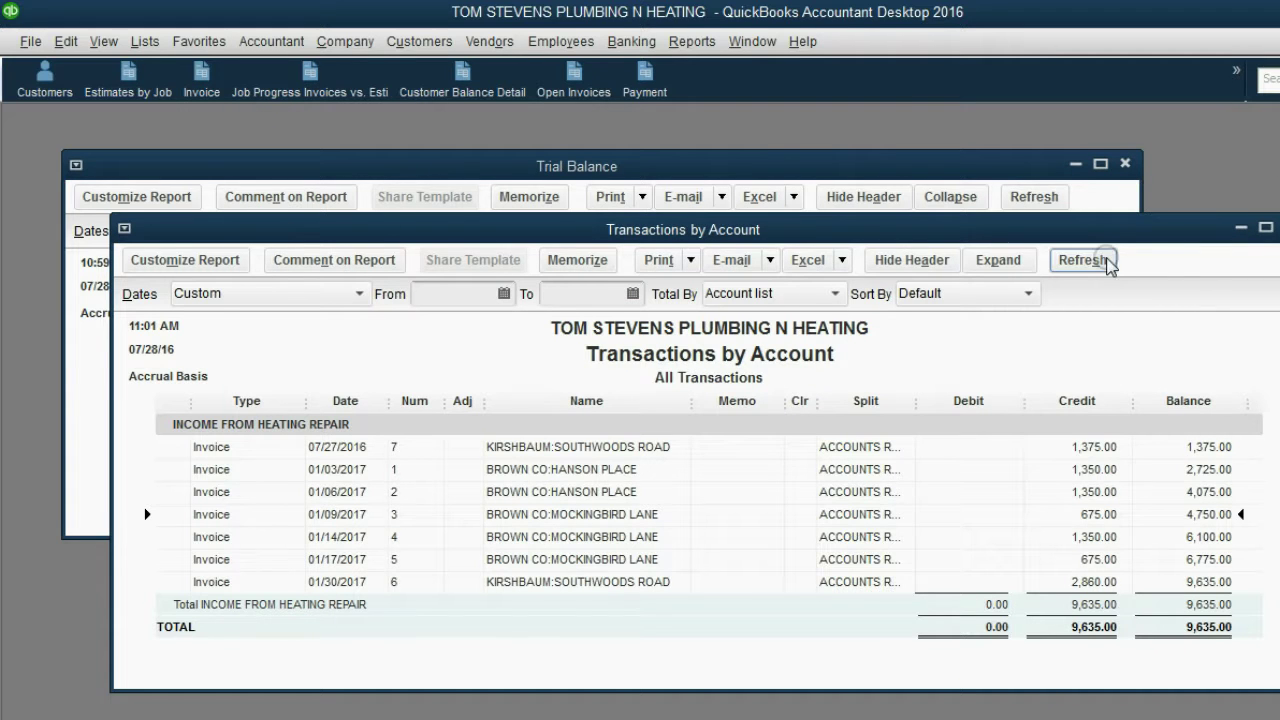
{"action": "left_click", "coordinate": [1150, 628]}
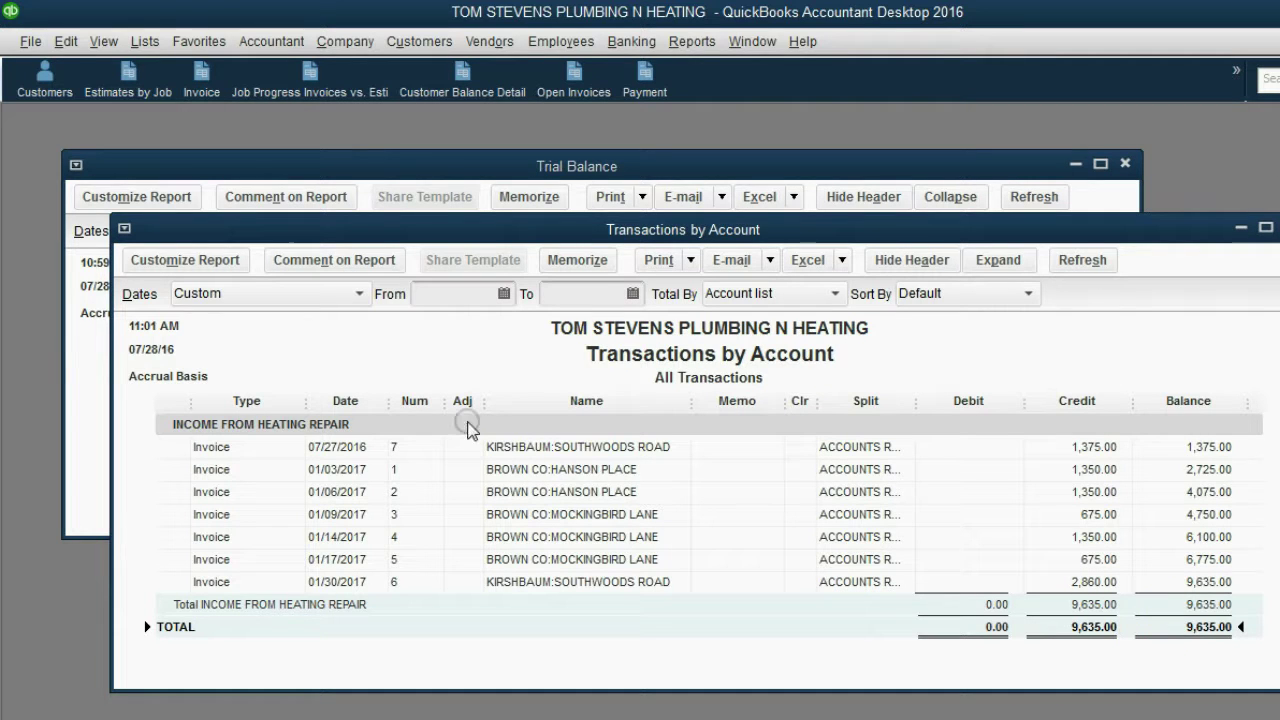
{"action": "left_click", "coordinate": [1268, 228]}
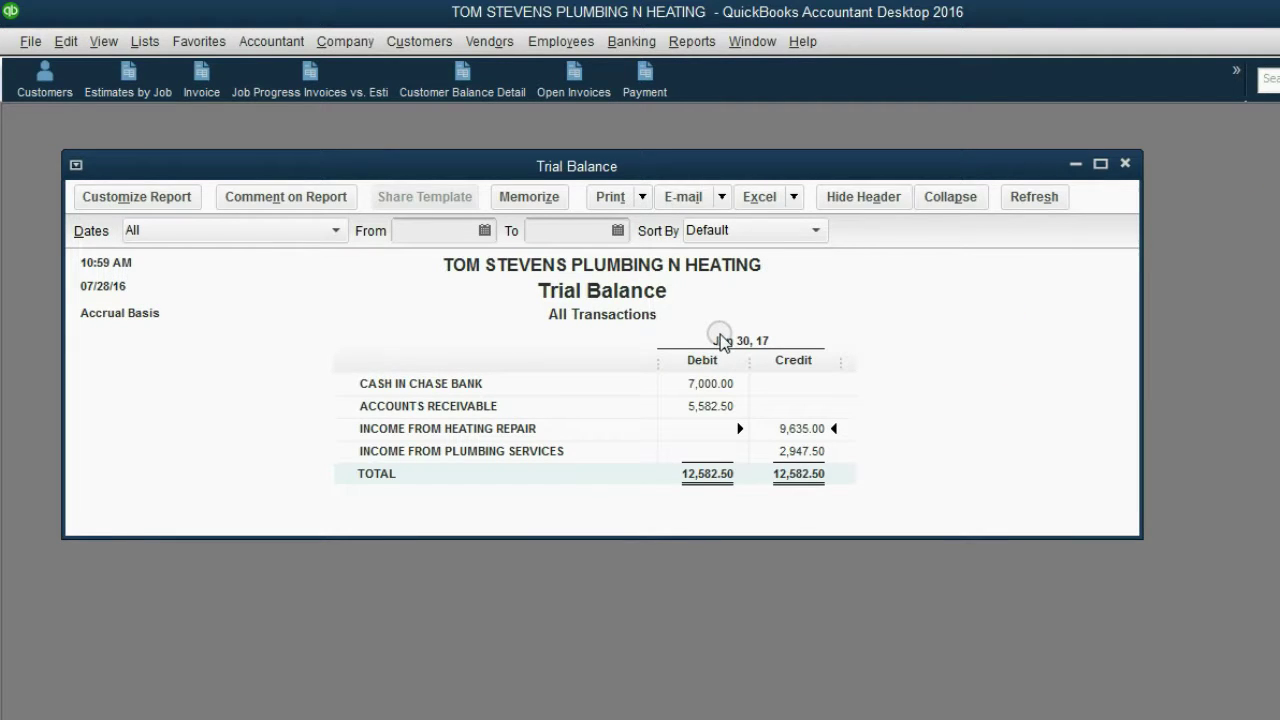
Add the Trial Balance report to the icon bar with the label Trial Balance, and close the report
{"action": "left_click_drag", "start_coordinate": [783, 173], "coordinate": [785, 160]}
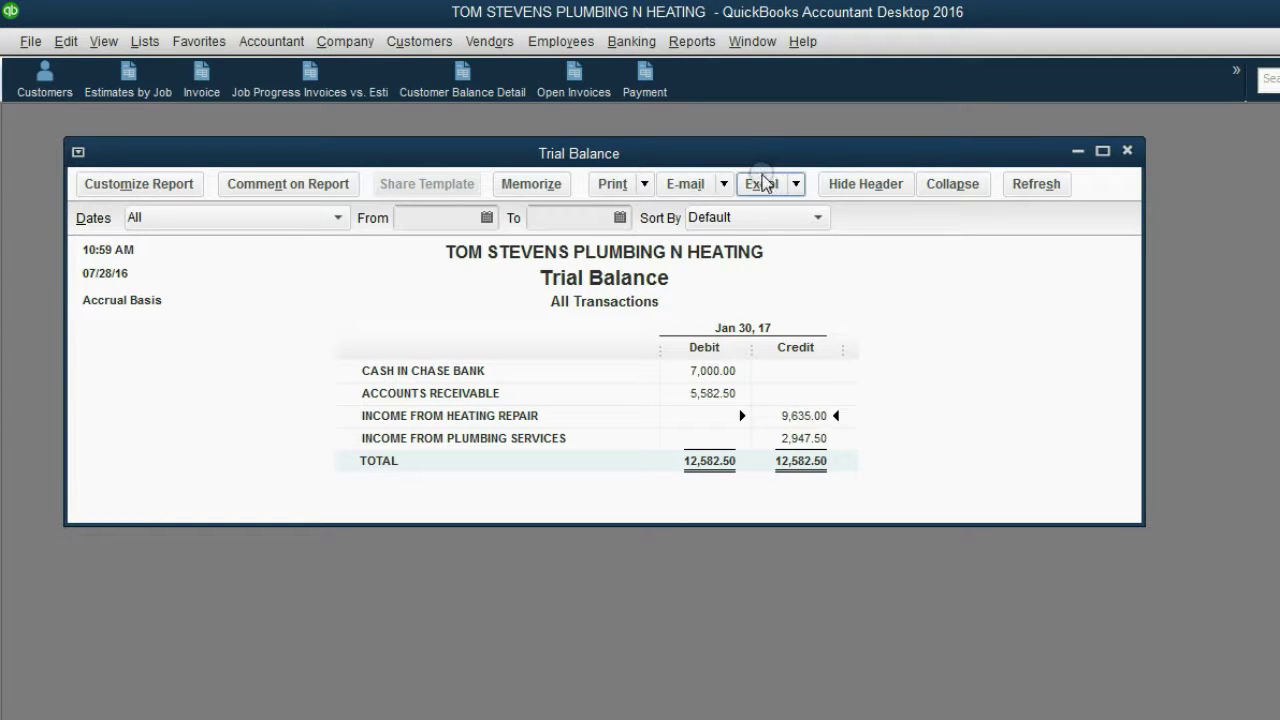
{"action": "left_click", "coordinate": [106, 43]}
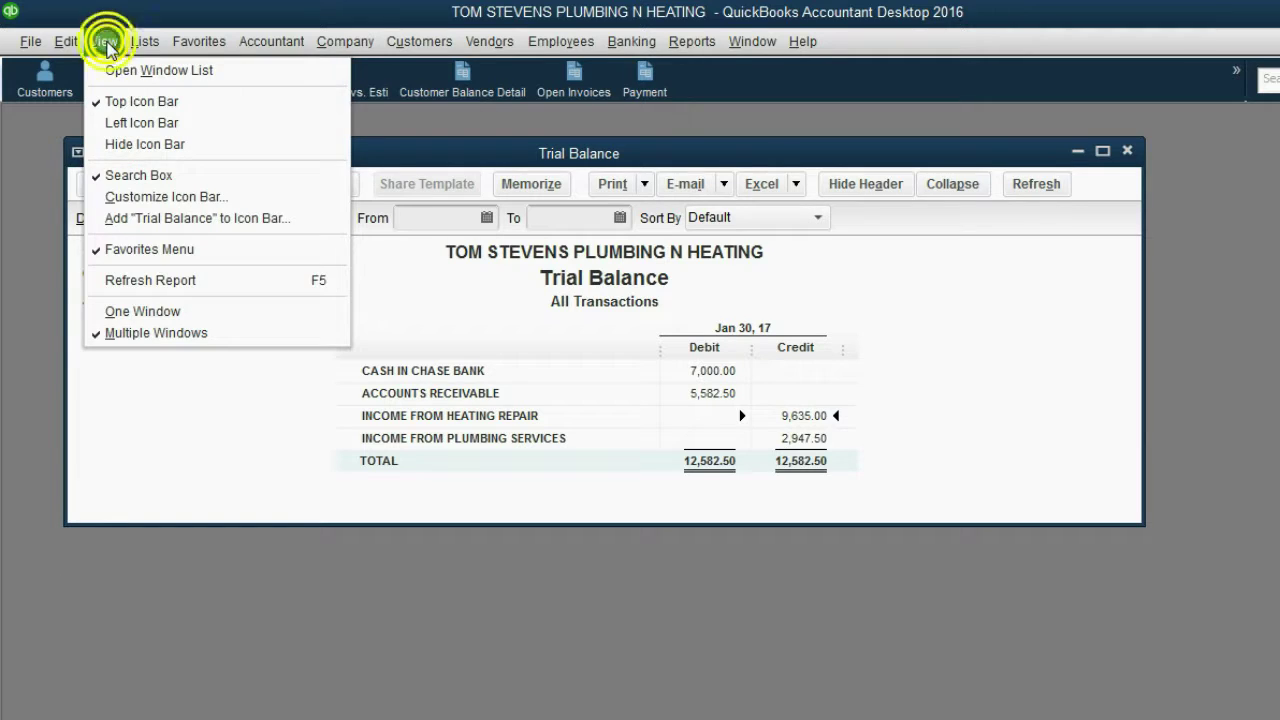
{"action": "left_click", "coordinate": [150, 218]}
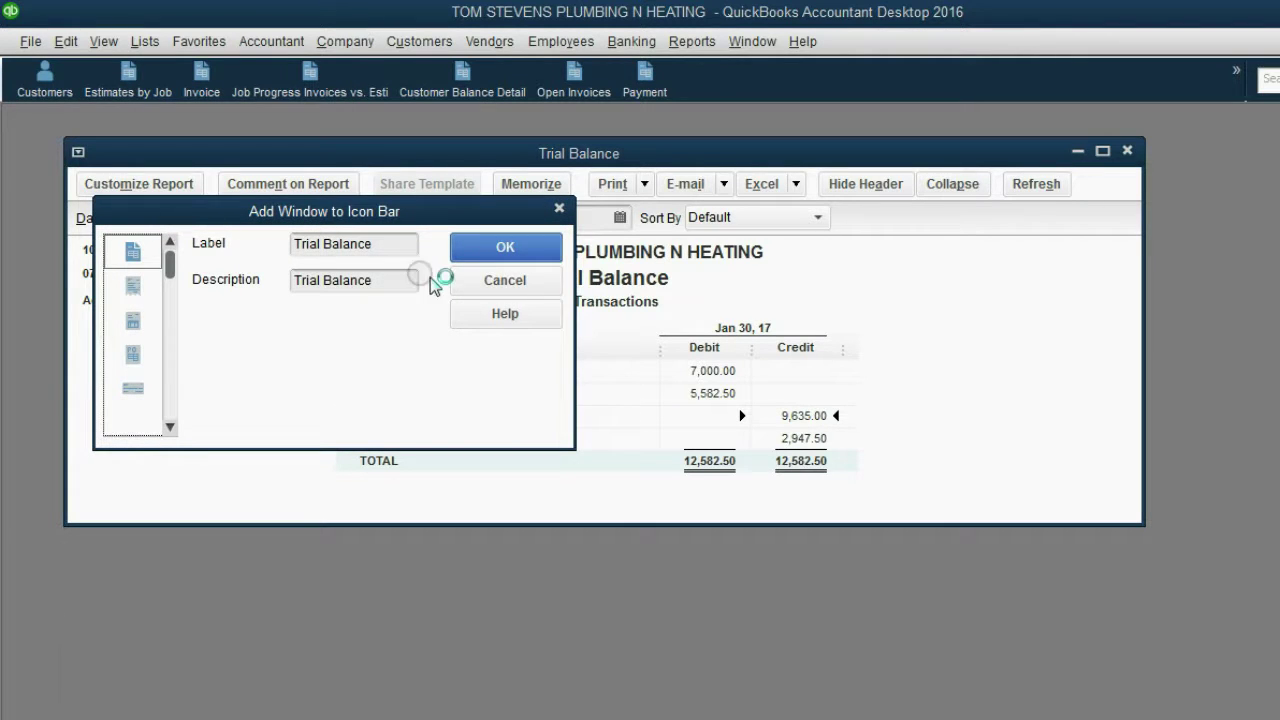
{"action": "left_click", "coordinate": [505, 248]}
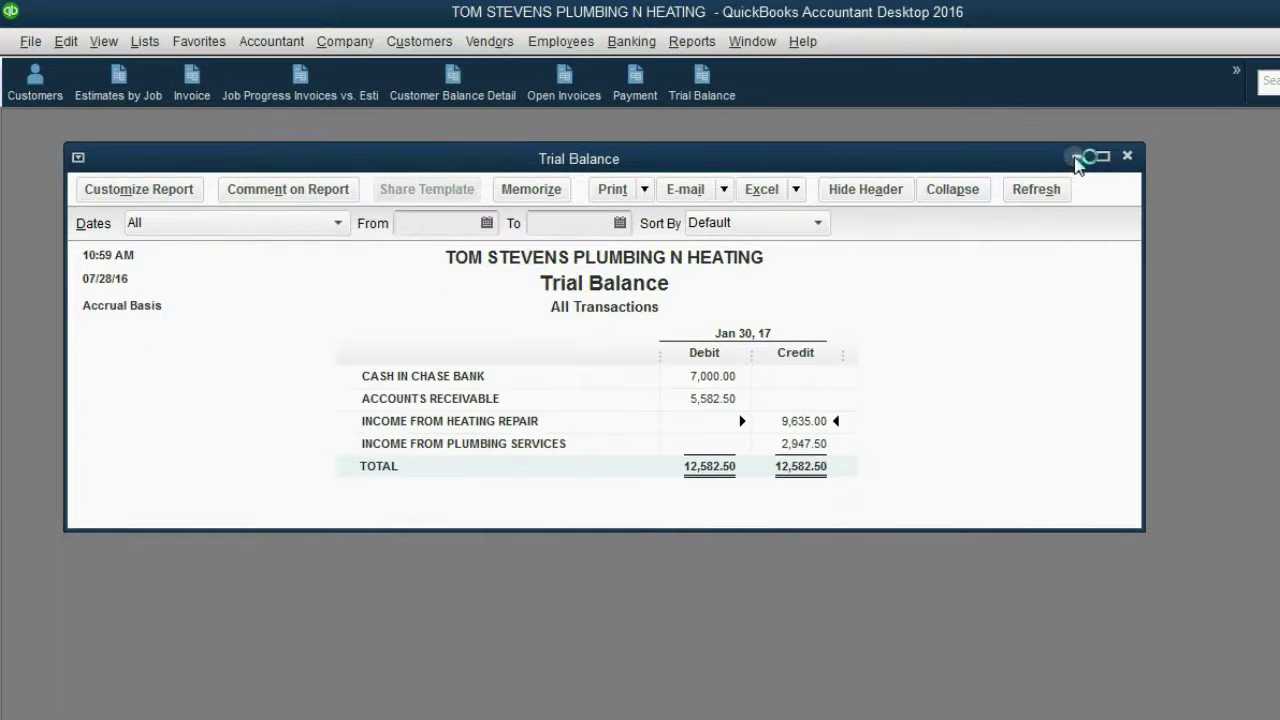
{"action": "left_click", "coordinate": [1127, 152]}
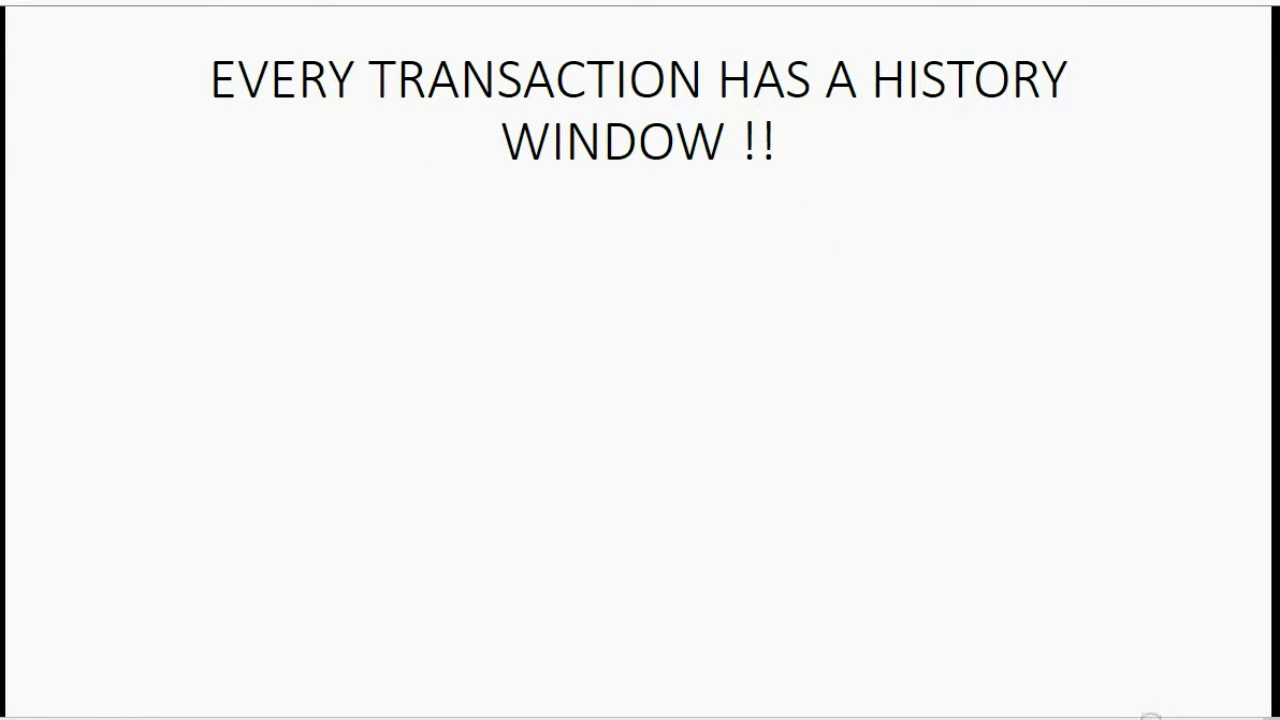
{"action": "left_click", "coordinate": [1148, 713]}
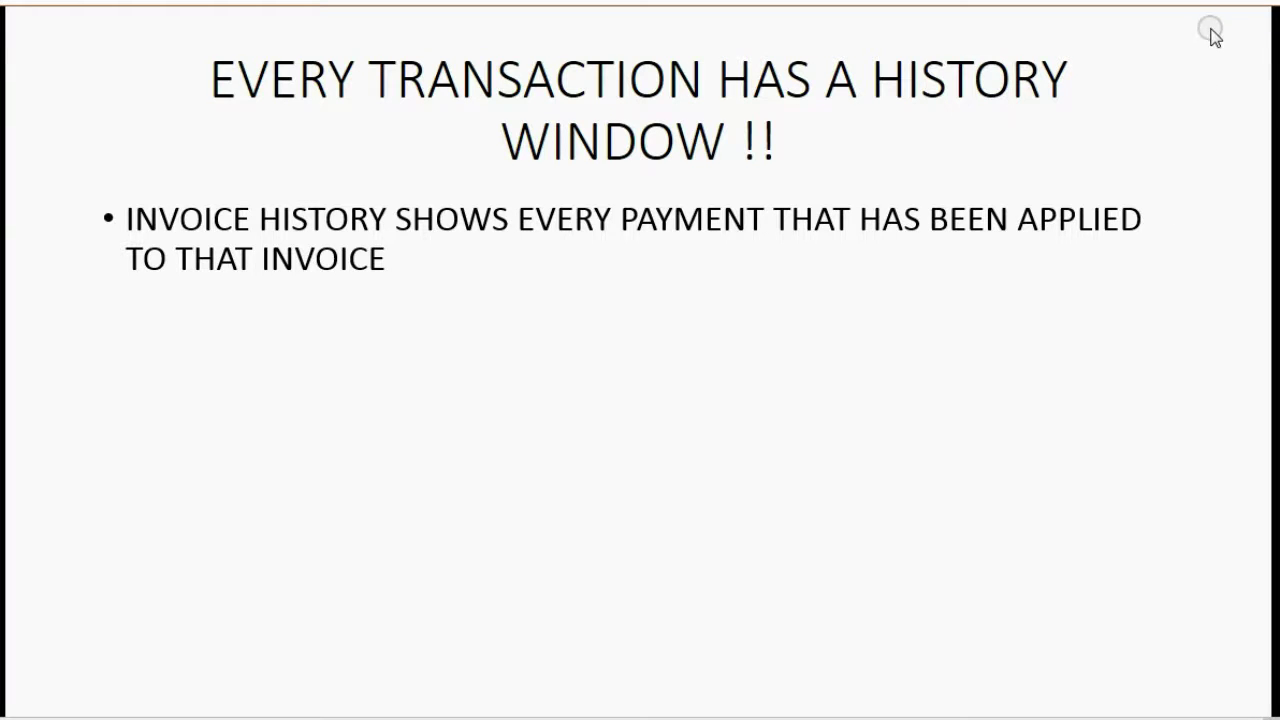
Switch back to QuickBooks and reposition the Trial Balance report window
{"action": "left_click", "coordinate": [1237, 4]}
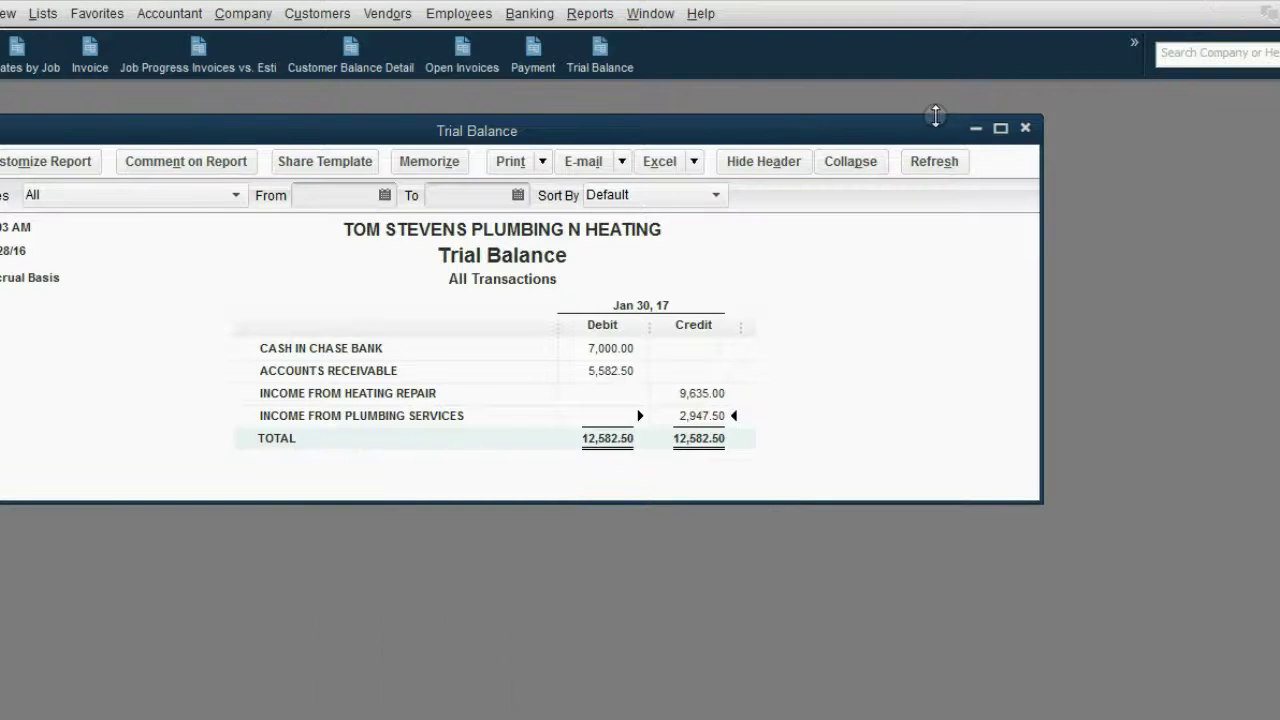
{"action": "left_click_drag", "start_coordinate": [915, 125], "coordinate": [980, 150]}
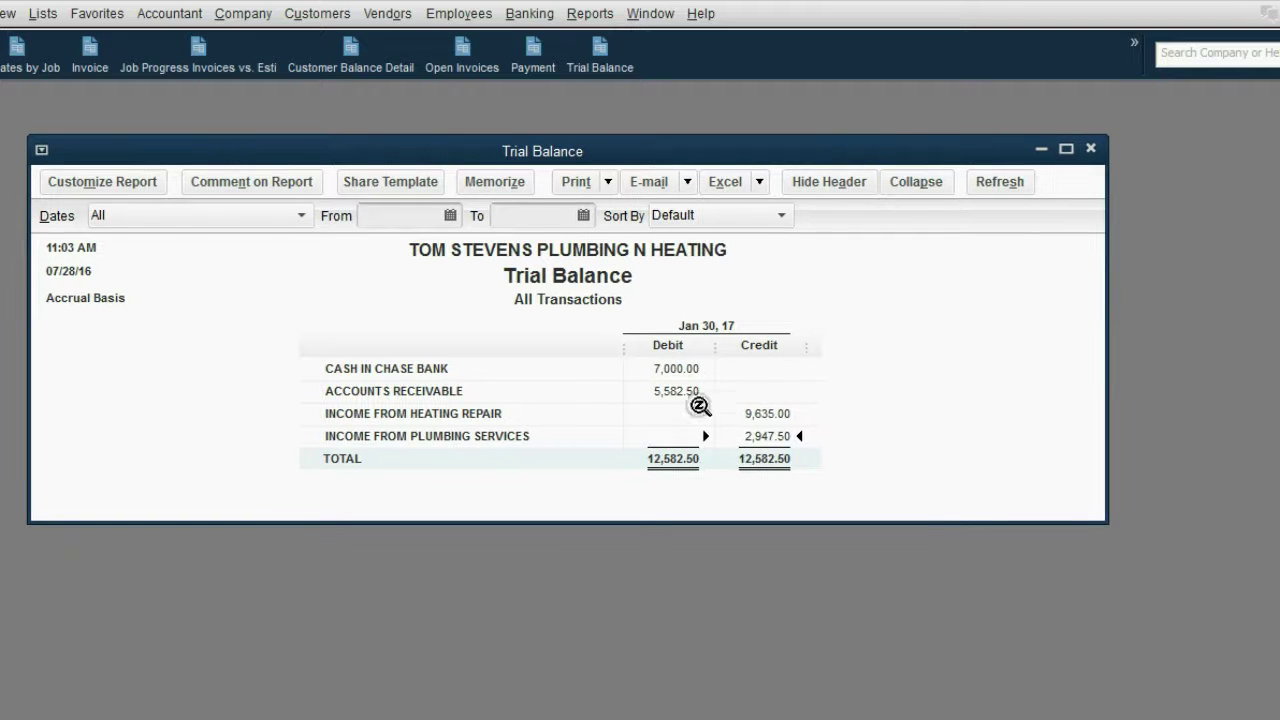
Drill down from the Income from Heating Repair credit balance to its transactions and open the 01/09/2017 invoice
{"action": "double_click", "coordinate": [768, 414]}
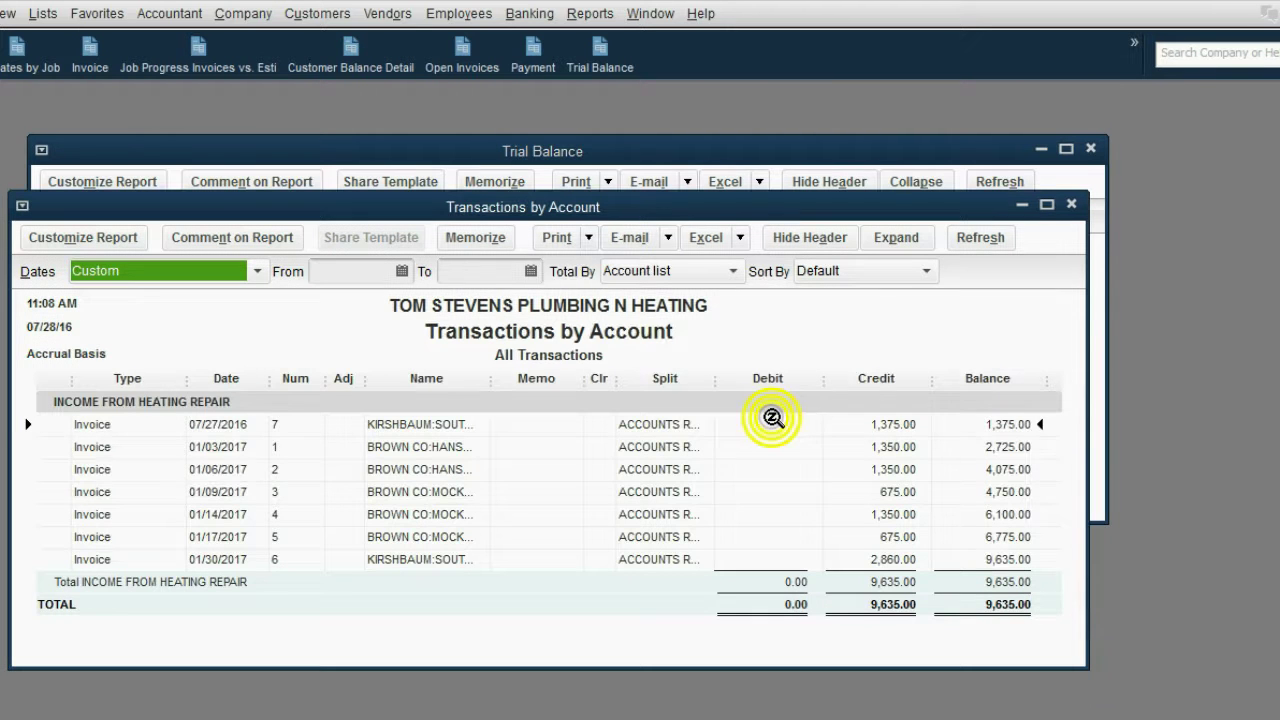
{"action": "left_click", "coordinate": [228, 494]}
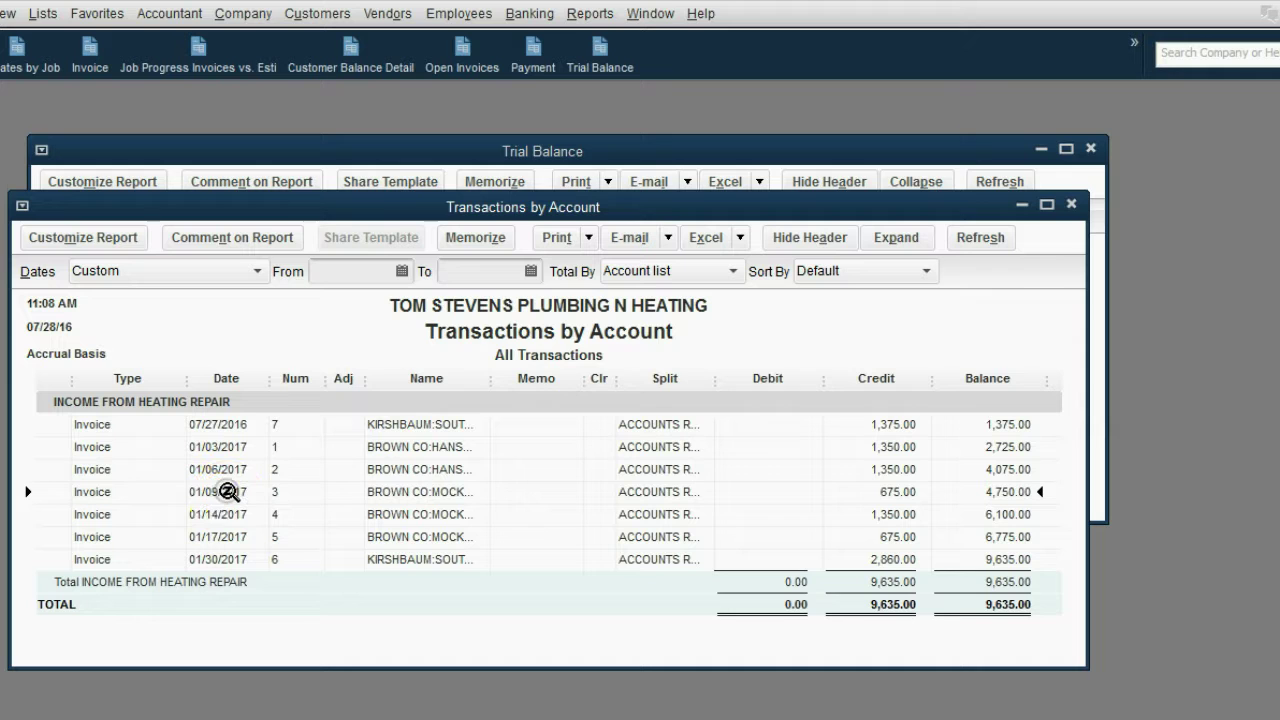
{"action": "double_click", "coordinate": [368, 492]}
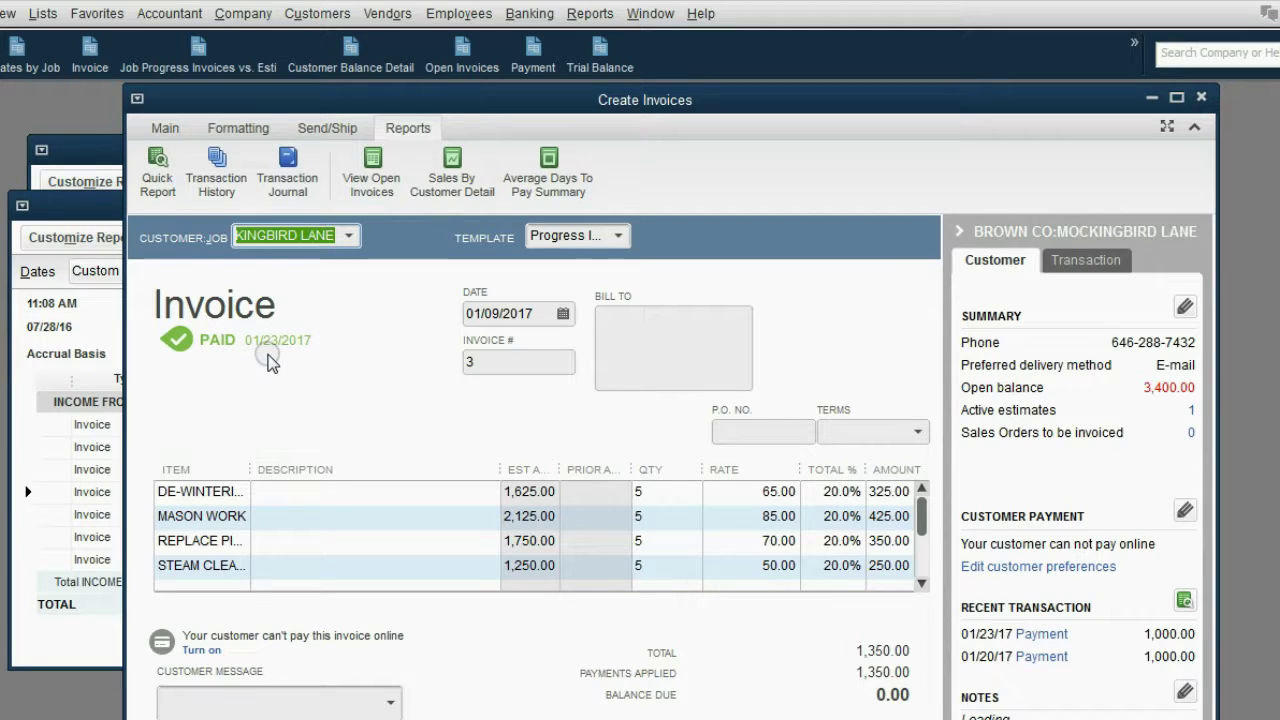
Bring up the transaction history of the 01/09/2017 Mockingbird Lane invoice and move its window into view
{"action": "left_click", "coordinate": [1196, 126]}
{"action": "left_click", "coordinate": [1196, 126]}
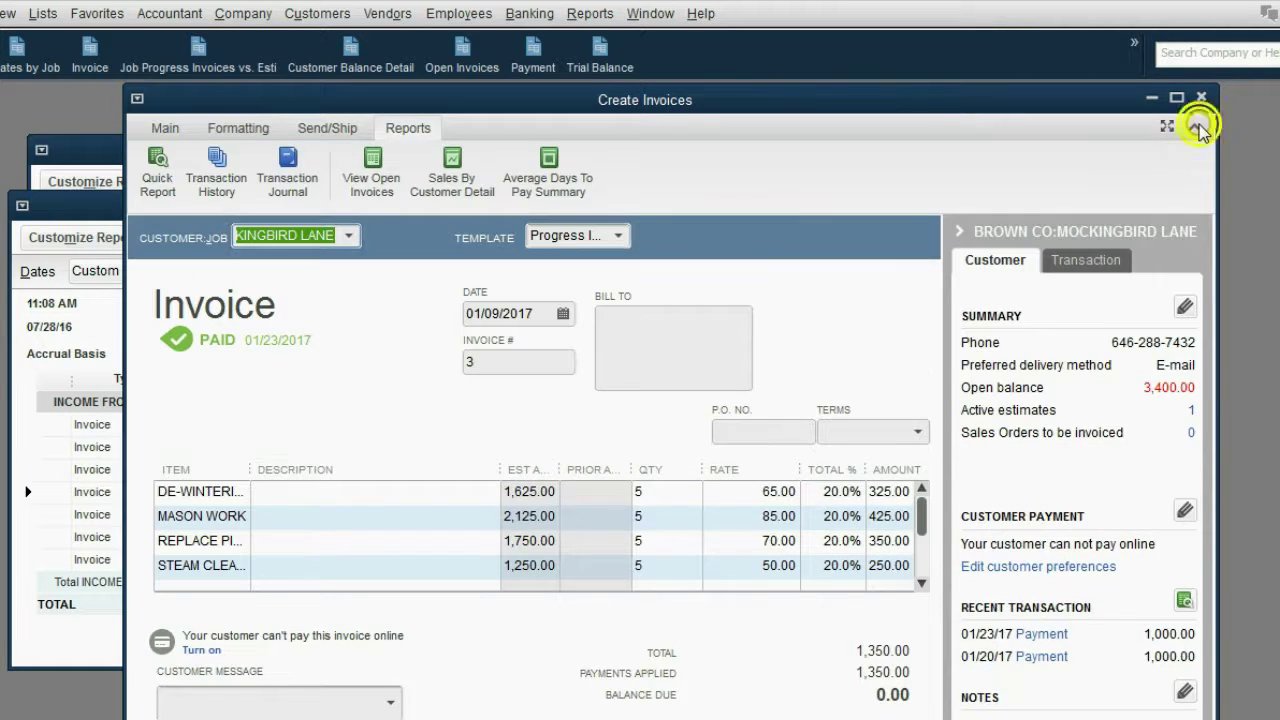
{"action": "left_click", "coordinate": [330, 130]}
{"action": "left_click", "coordinate": [245, 129]}
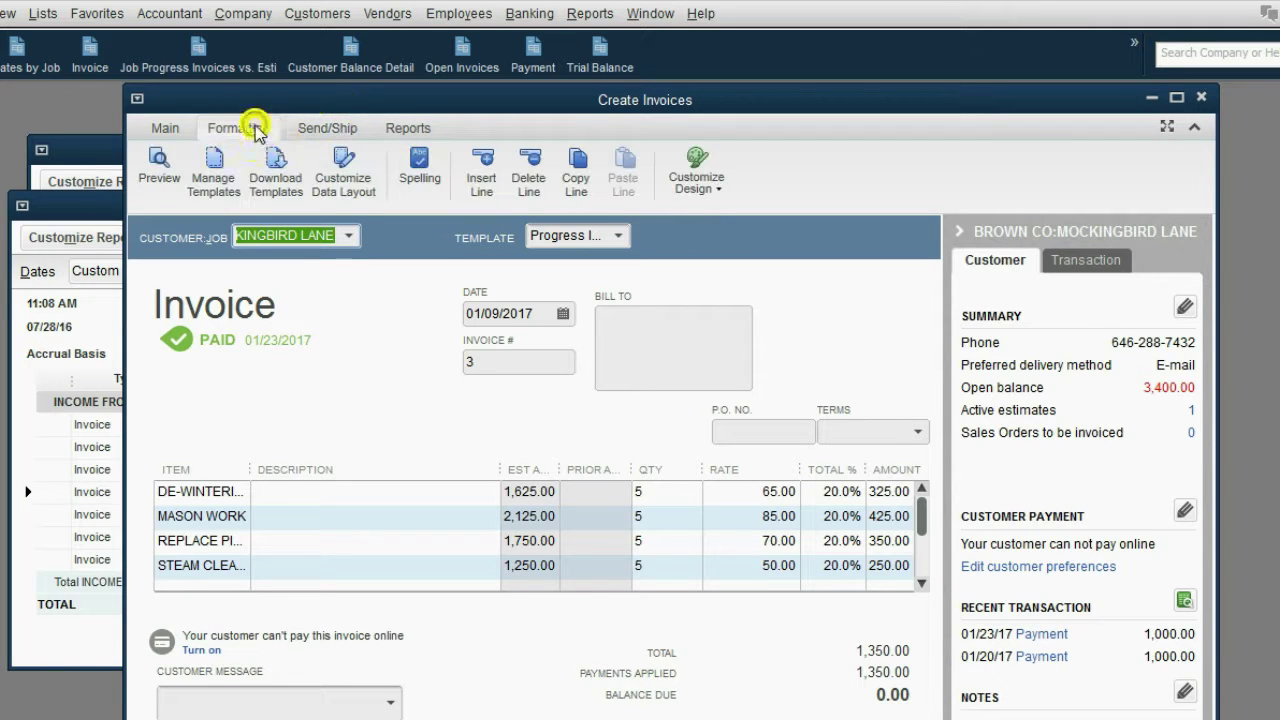
{"action": "left_click", "coordinate": [170, 131]}
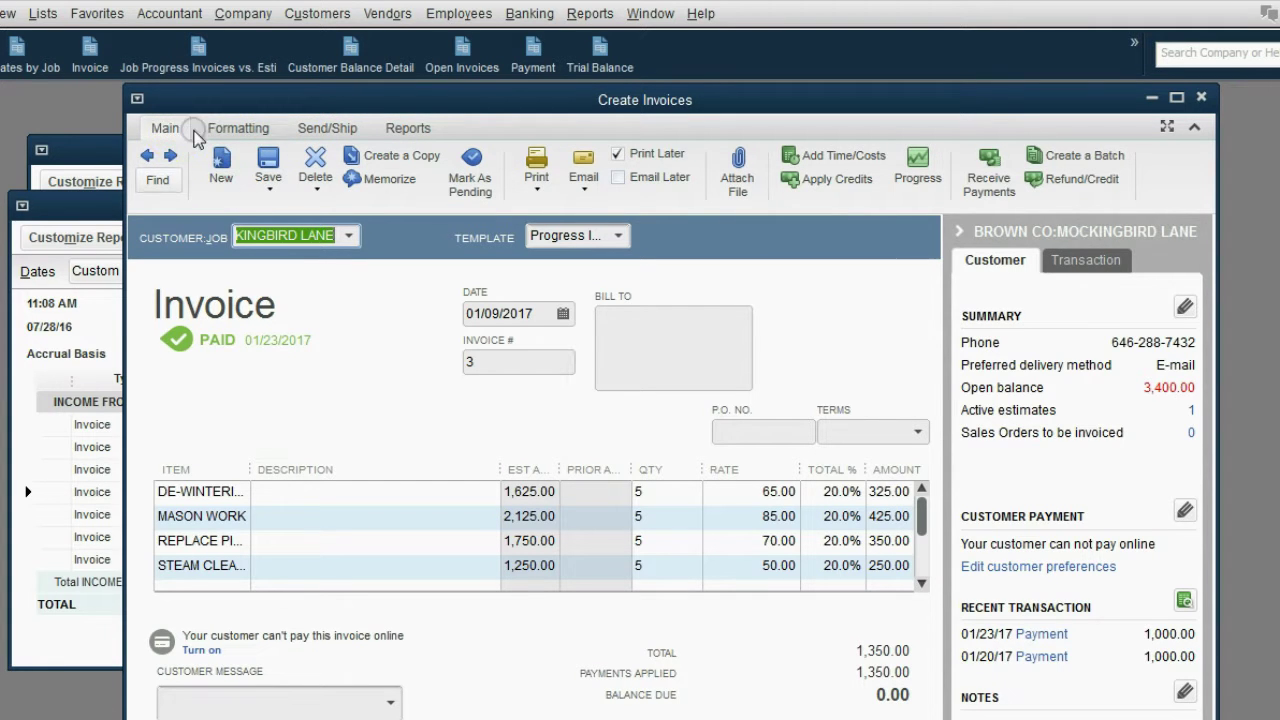
{"action": "left_click", "coordinate": [406, 129]}
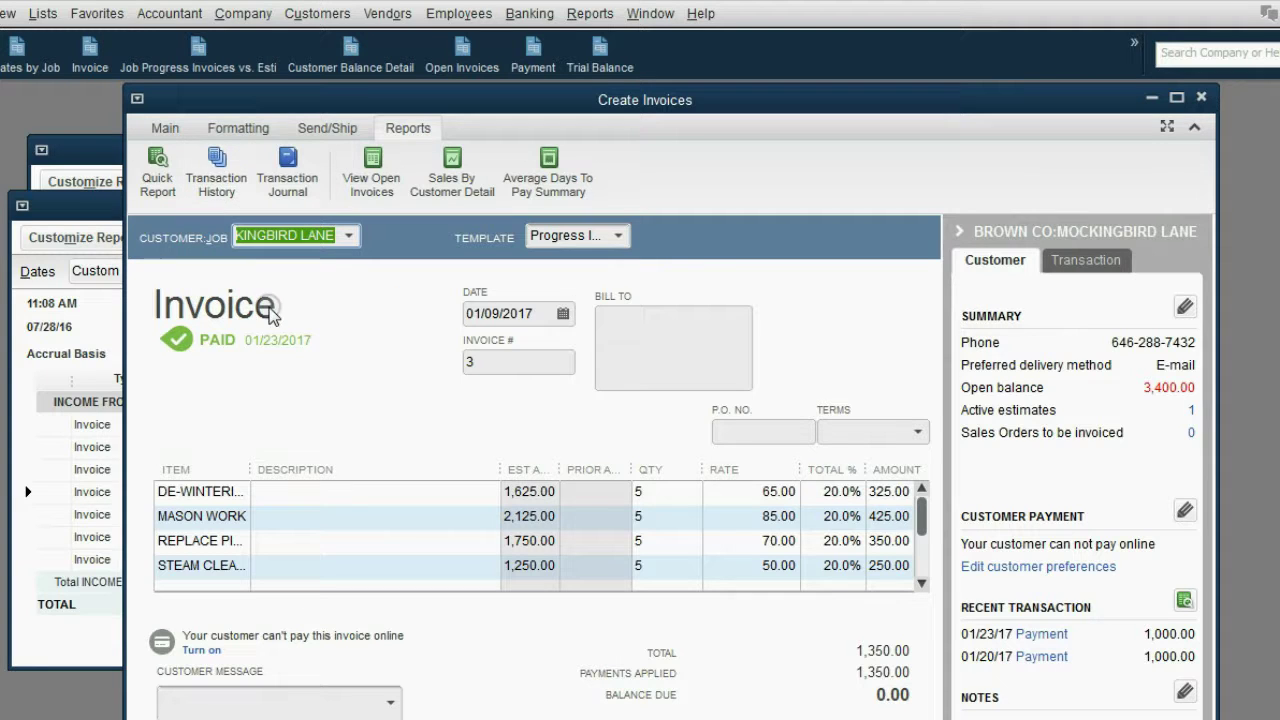
{"action": "left_click", "coordinate": [218, 180]}
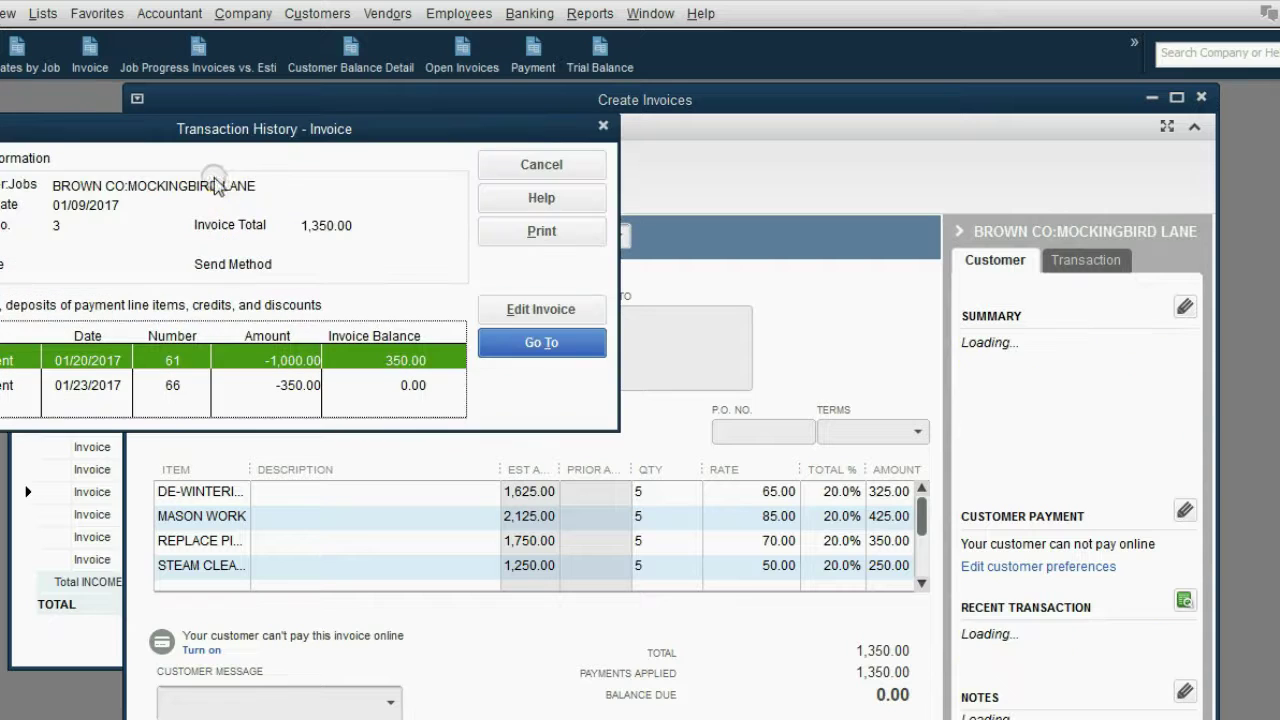
{"action": "left_click_drag", "start_coordinate": [248, 129], "coordinate": [308, 148]}
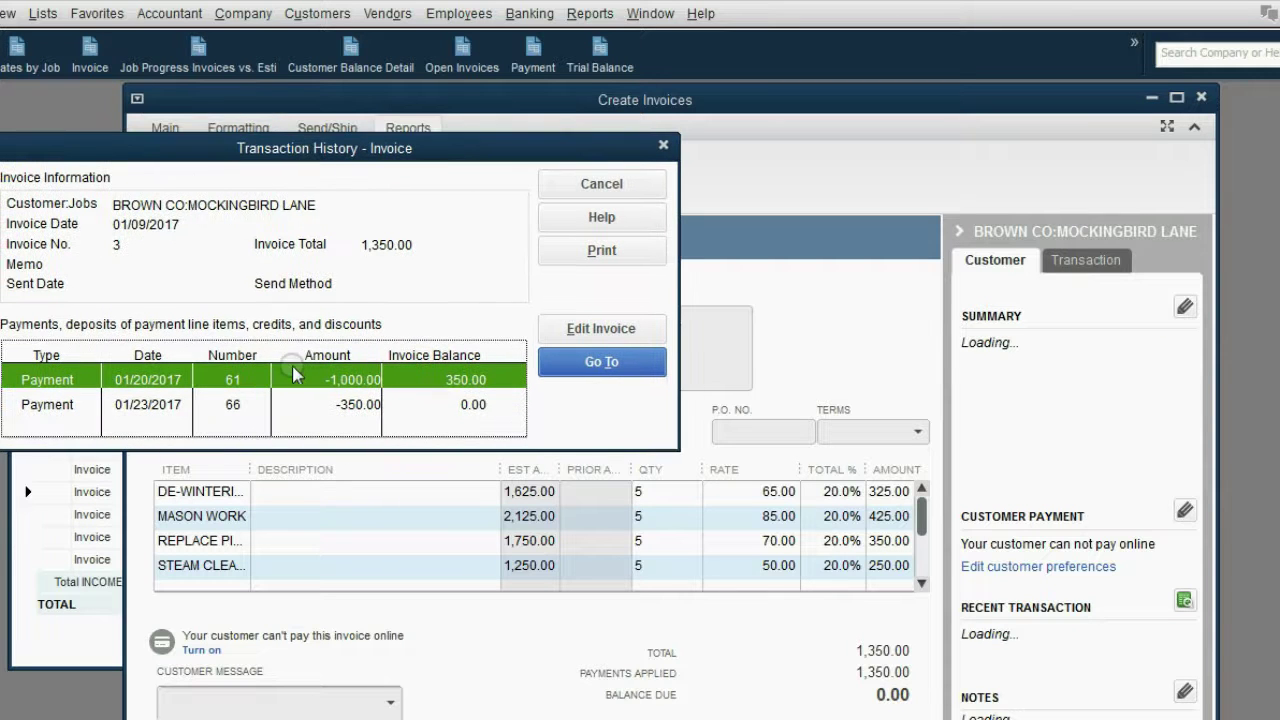
Examine the type, date, number, amount and invoice balance of each payment applied to the invoice
{"action": "left_click", "coordinate": [245, 404]}
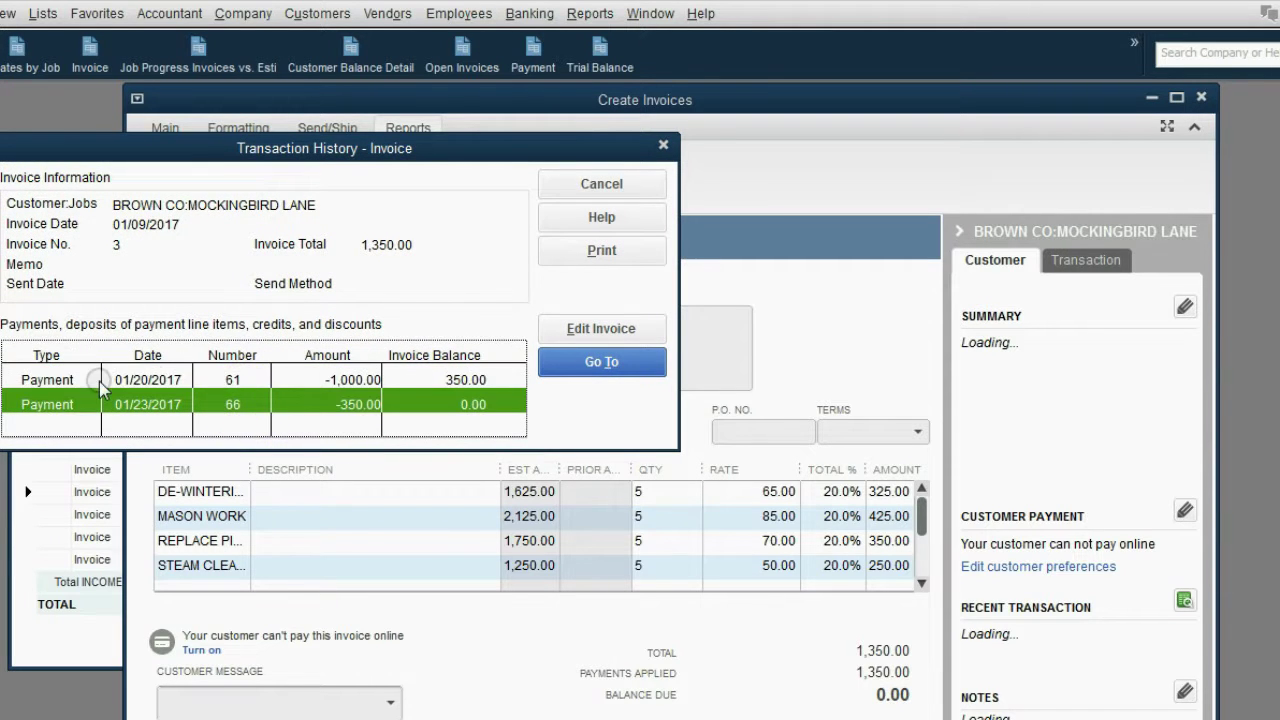
{"action": "left_click", "coordinate": [55, 381]}
{"action": "left_click", "coordinate": [56, 404]}
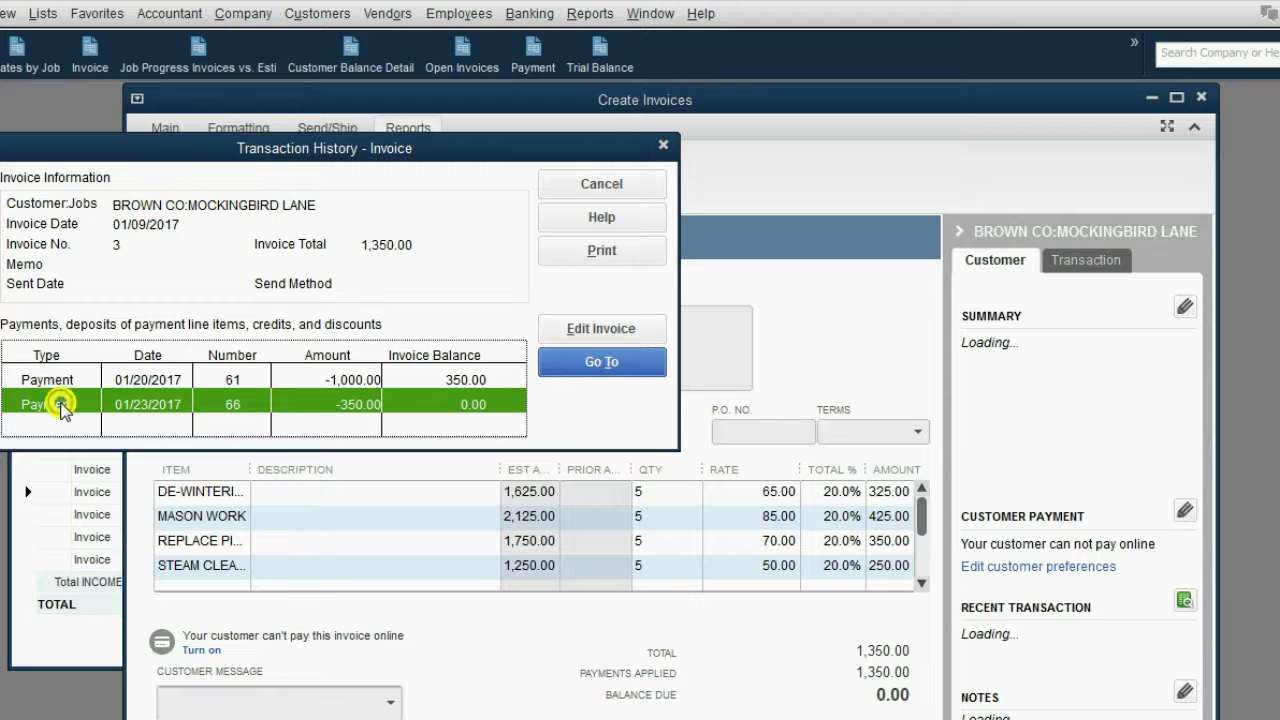
{"action": "left_click", "coordinate": [127, 382]}
{"action": "left_click", "coordinate": [140, 404]}
{"action": "left_click", "coordinate": [140, 381]}
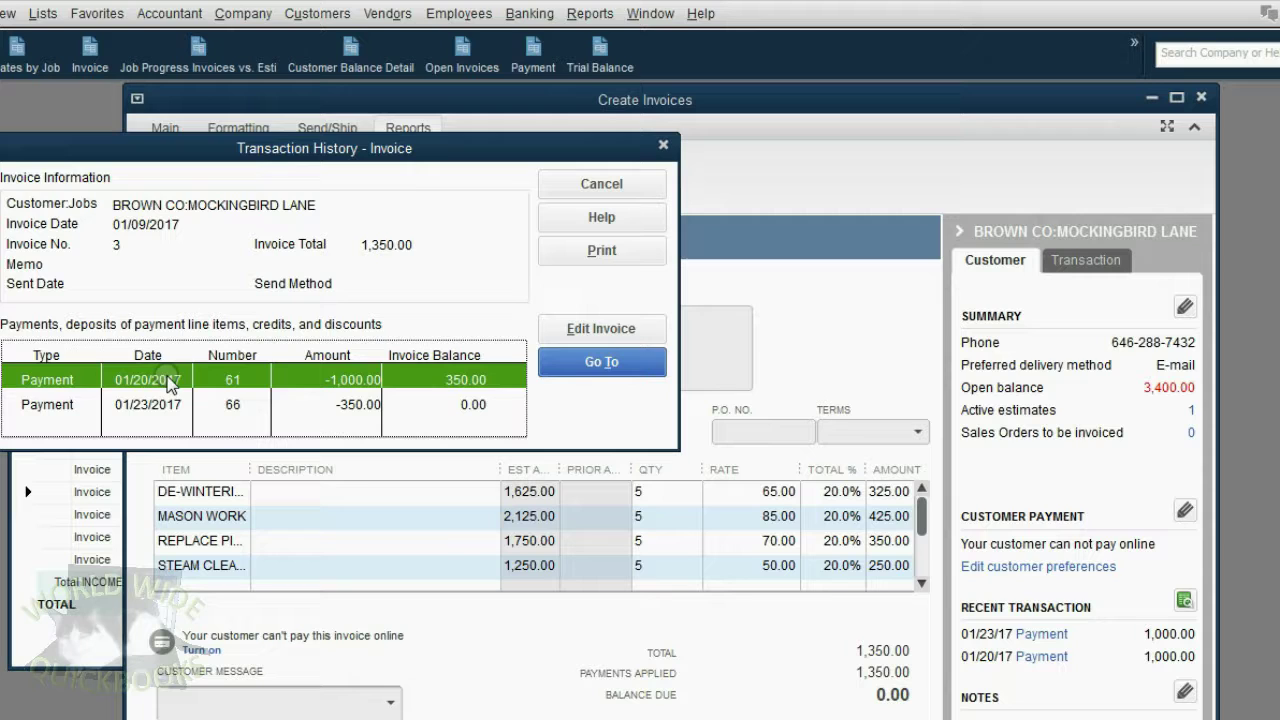
{"action": "left_click", "coordinate": [302, 384]}
{"action": "left_click", "coordinate": [421, 380]}
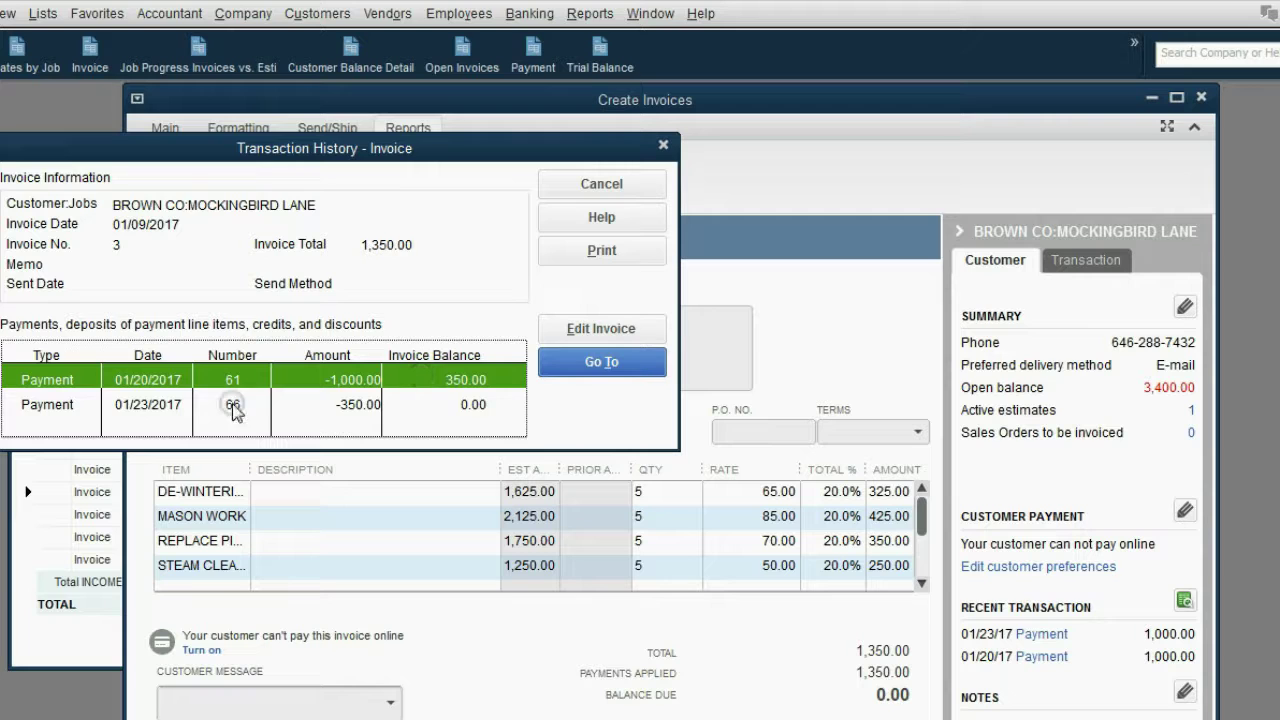
{"action": "left_click", "coordinate": [125, 410]}
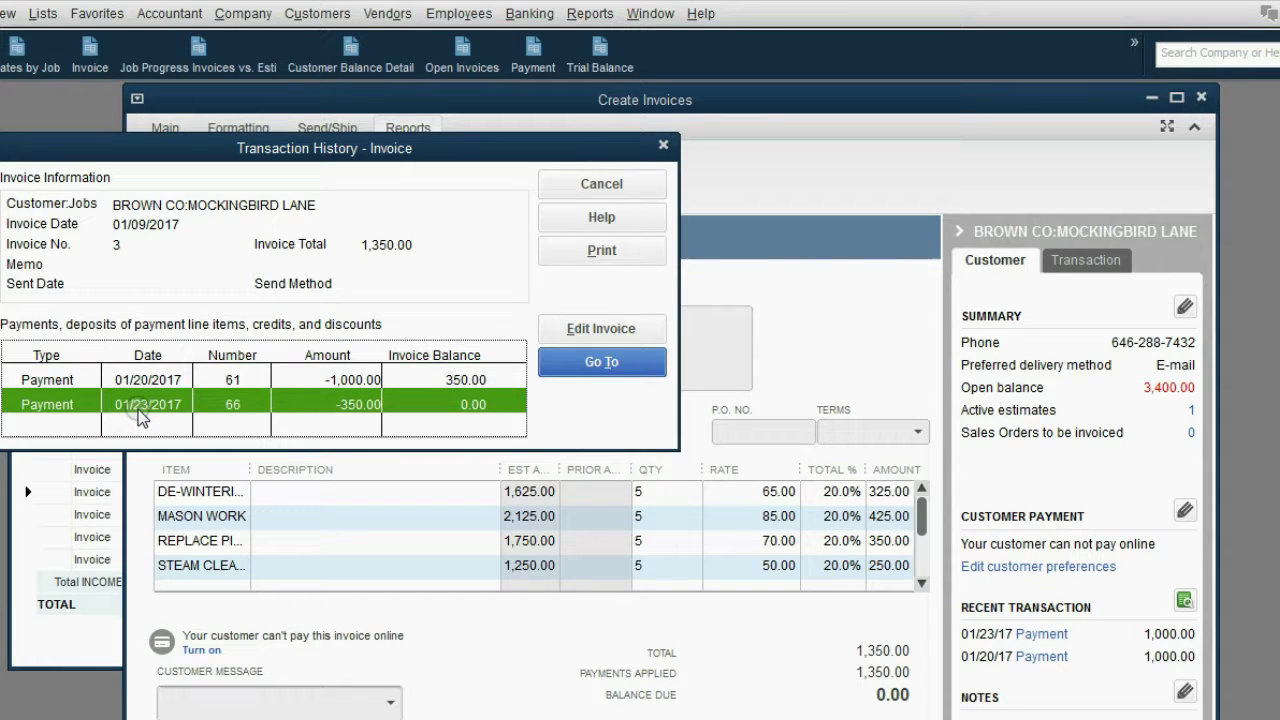
{"action": "left_click", "coordinate": [335, 406]}
{"action": "left_click", "coordinate": [420, 409]}
{"action": "left_click", "coordinate": [274, 362]}
Open the 01/20/2017 payment from the invoice's transaction history
{"action": "left_click", "coordinate": [241, 377]}
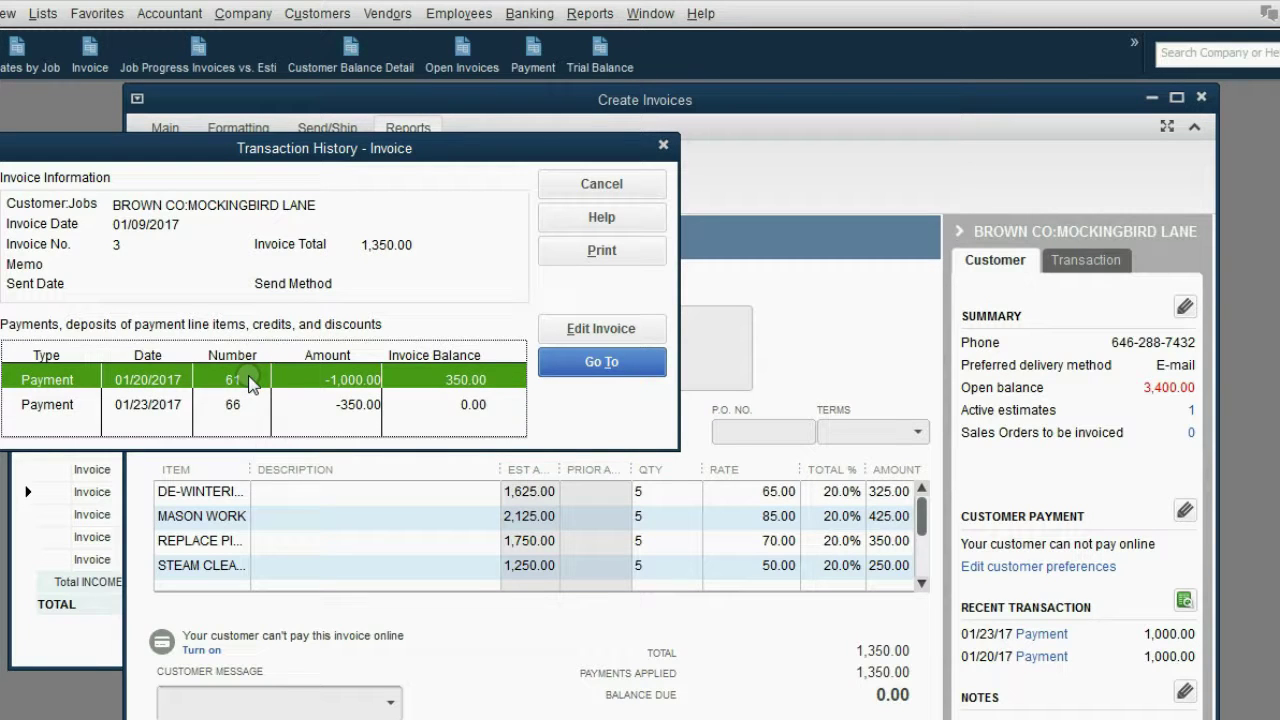
{"action": "left_click", "coordinate": [603, 364]}
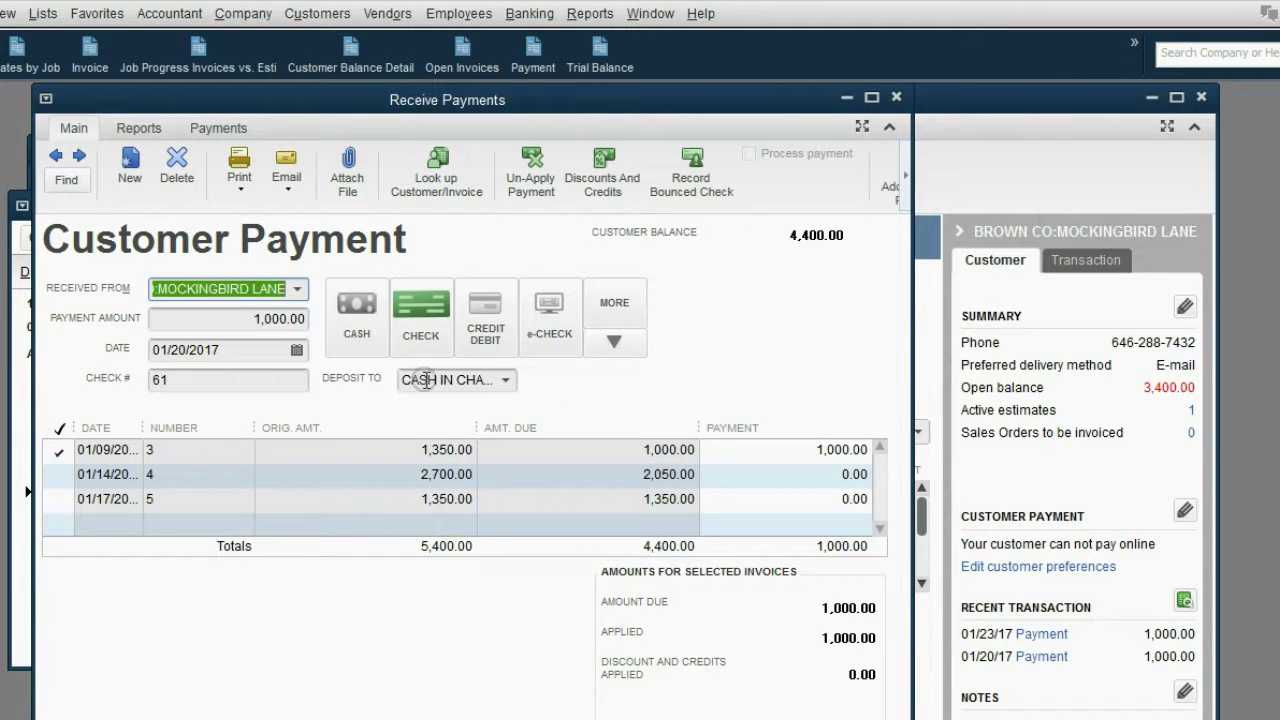
{"action": "left_click", "coordinate": [497, 354]}
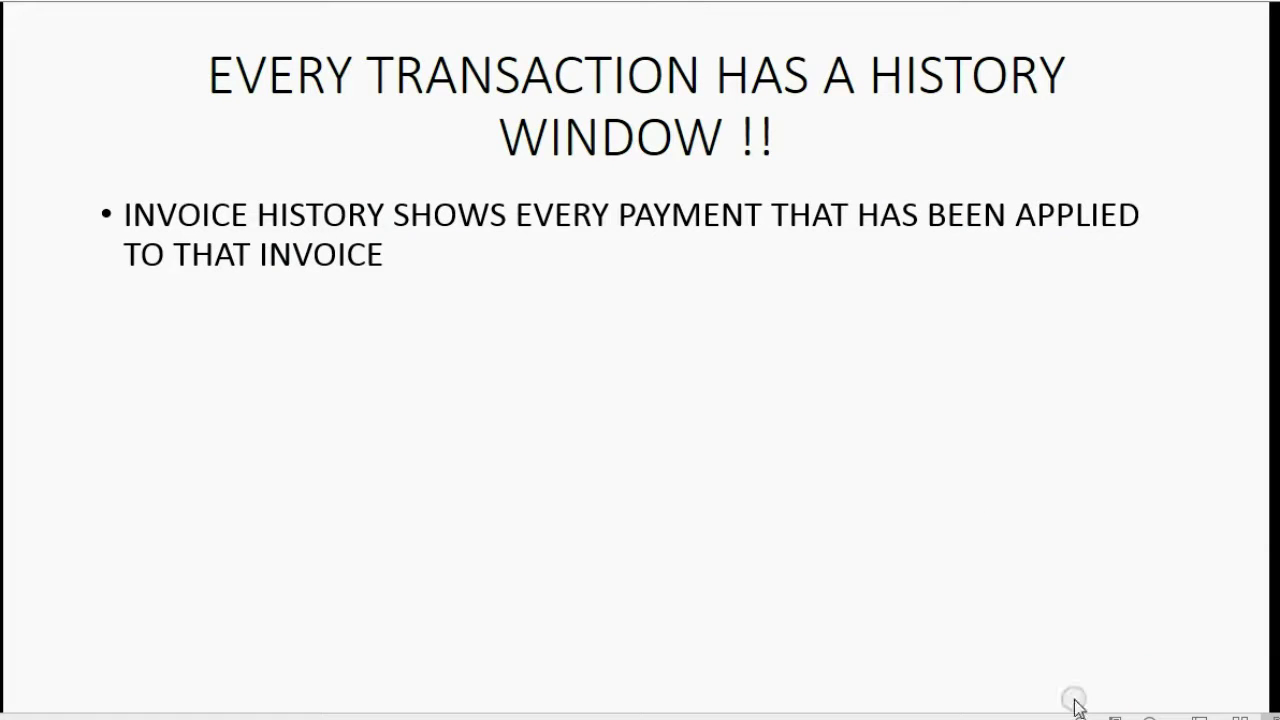
{"action": "left_click", "coordinate": [1150, 716]}
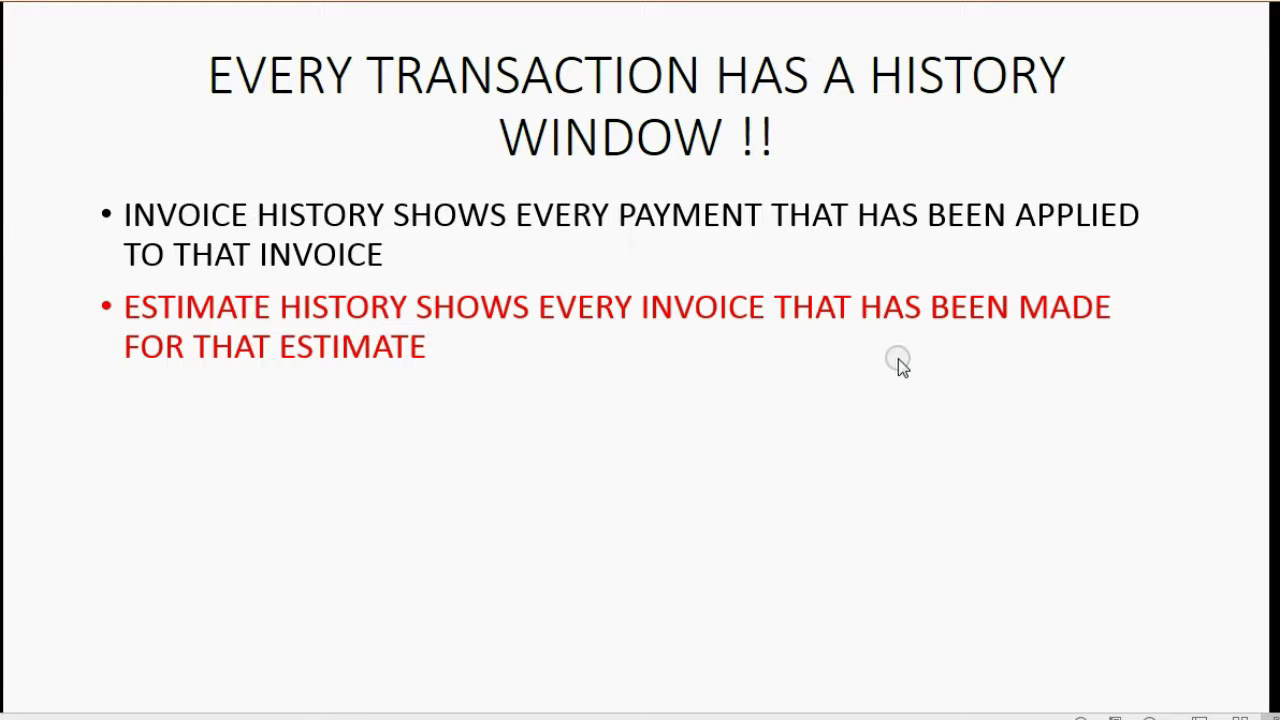
Switch back to QuickBooks, open the Estimates by Job report and reposition its window
{"action": "key", "text": "alt+Tab"}
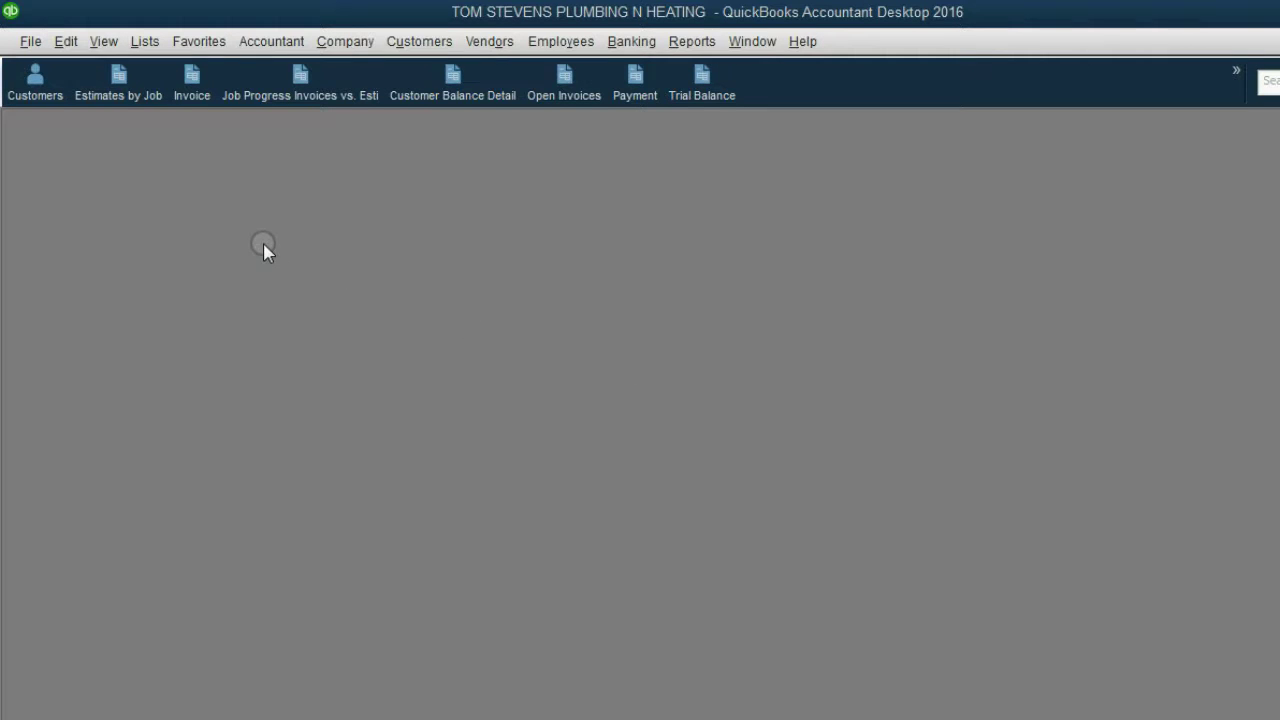
{"action": "left_click", "coordinate": [128, 96]}
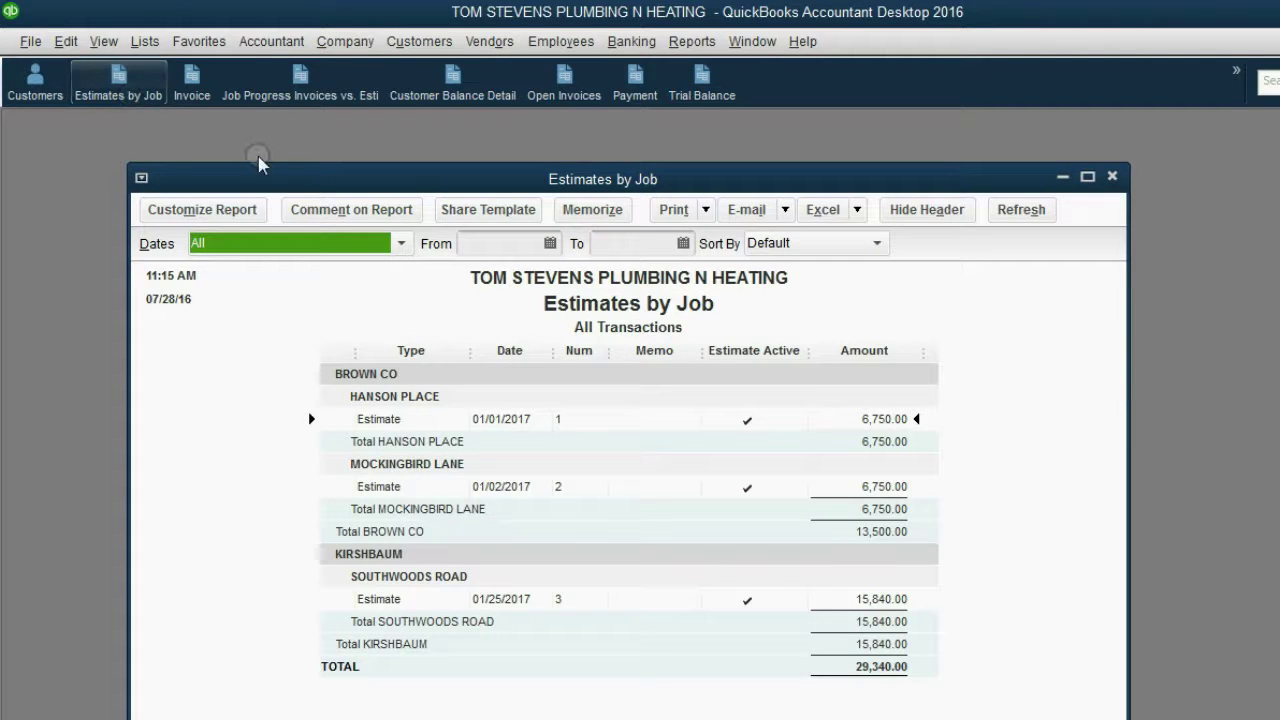
{"action": "left_click_drag", "start_coordinate": [306, 177], "coordinate": [320, 150]}
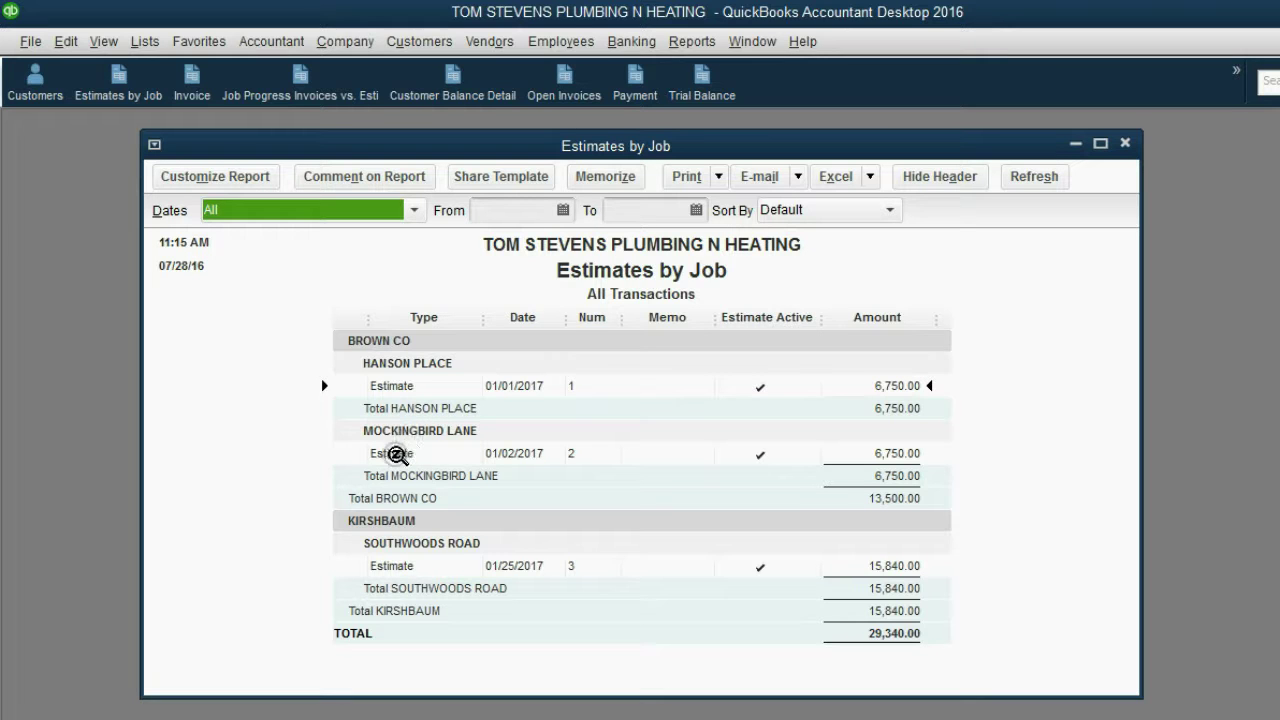
Open the 01/02/2017 Mockingbird Lane estimate from the report and bring up its transaction history
{"action": "left_click", "coordinate": [394, 452]}
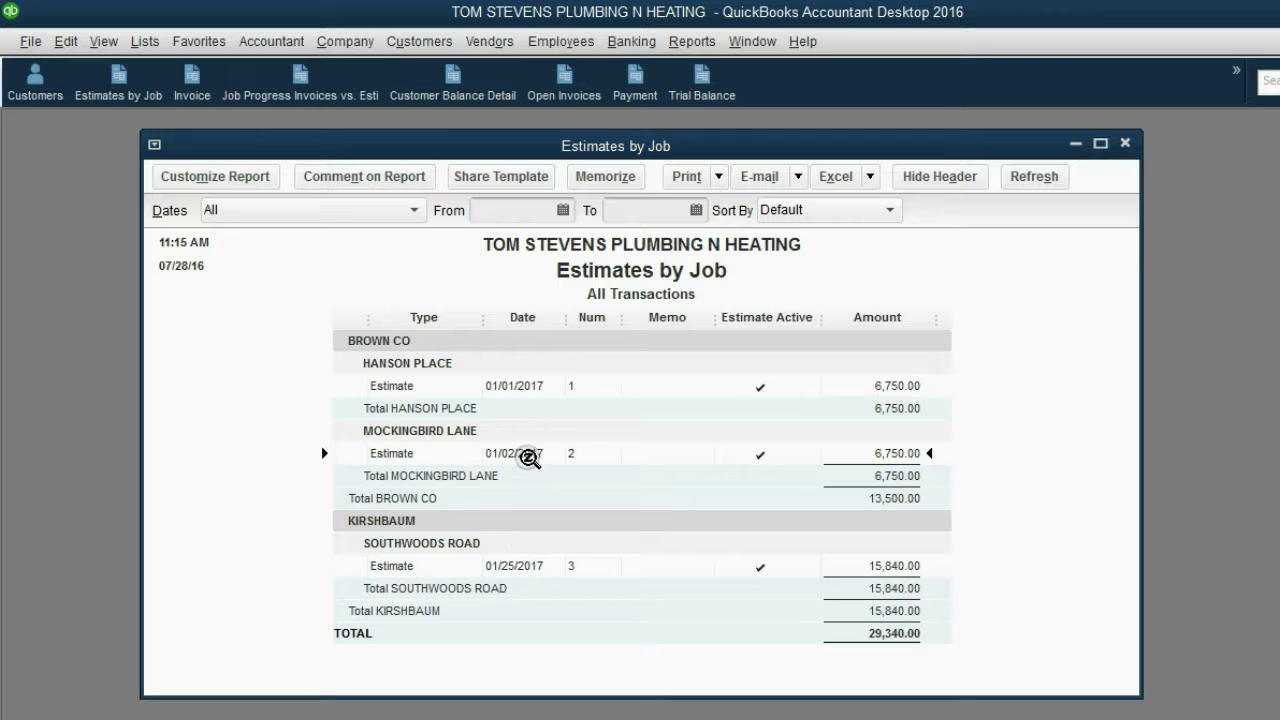
{"action": "double_click", "coordinate": [528, 453]}
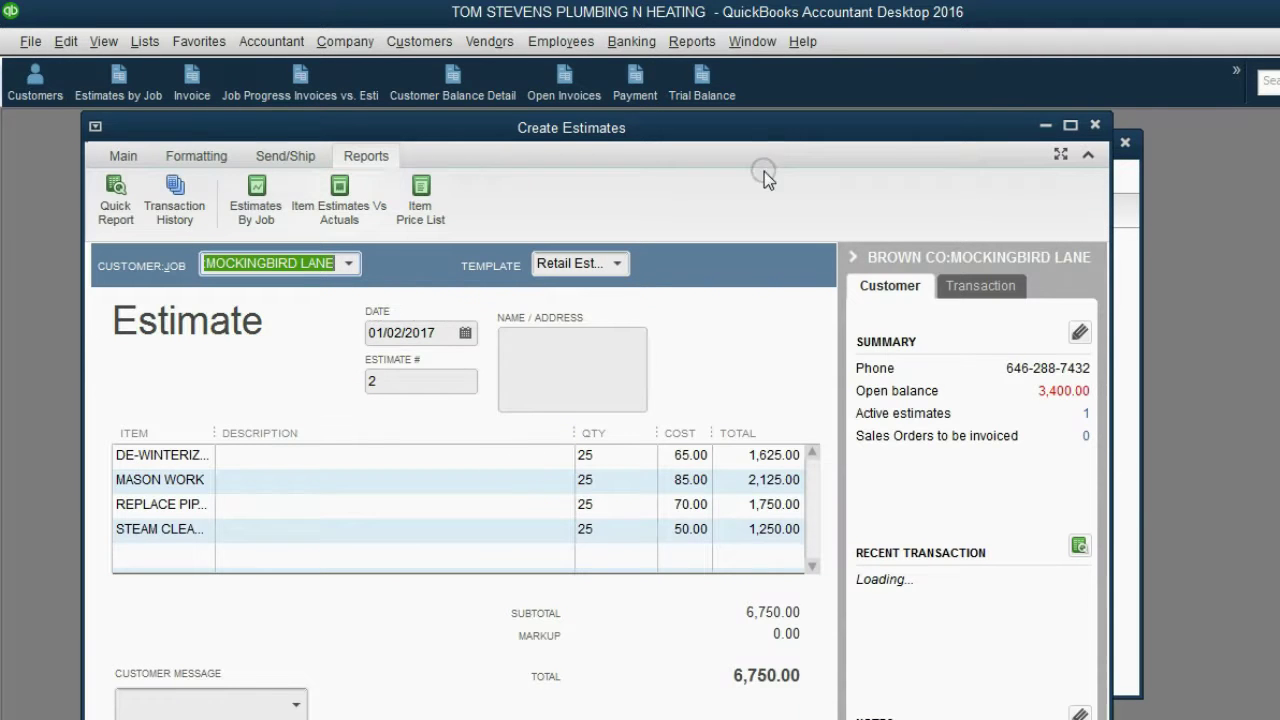
{"action": "left_click", "coordinate": [1088, 155]}
{"action": "left_click", "coordinate": [1088, 155]}
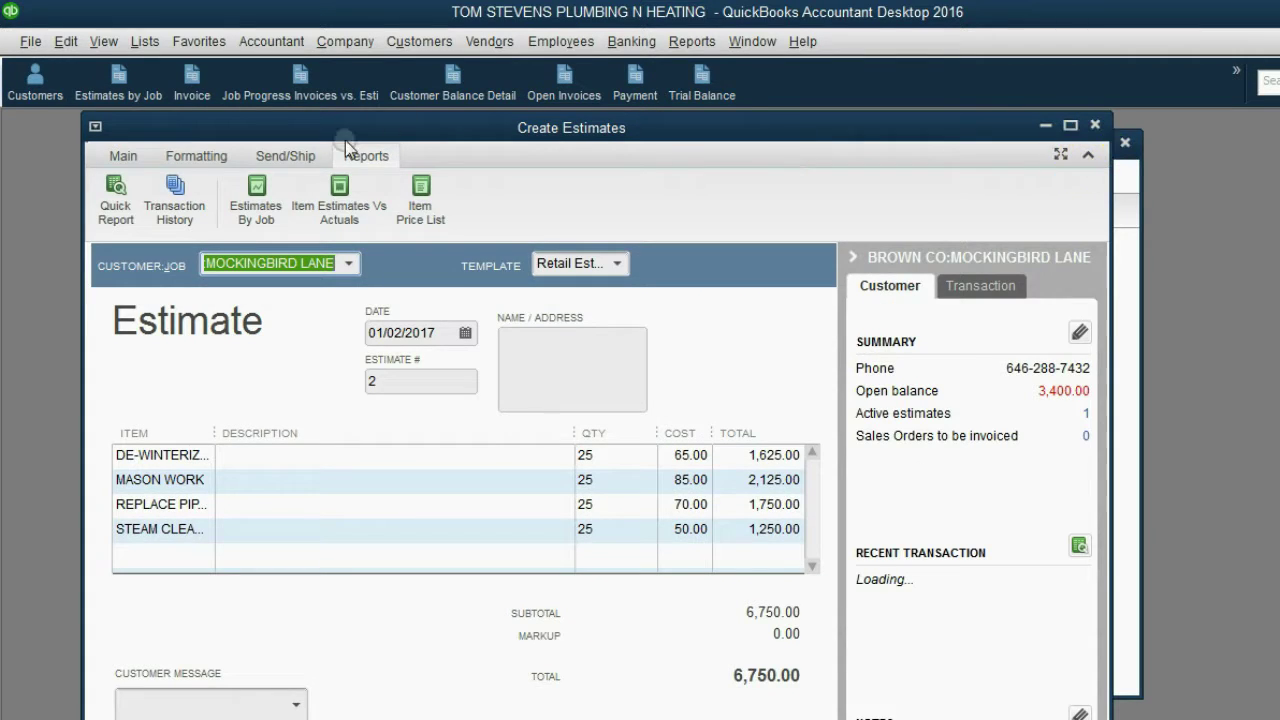
{"action": "left_click", "coordinate": [285, 156]}
{"action": "left_click", "coordinate": [364, 158]}
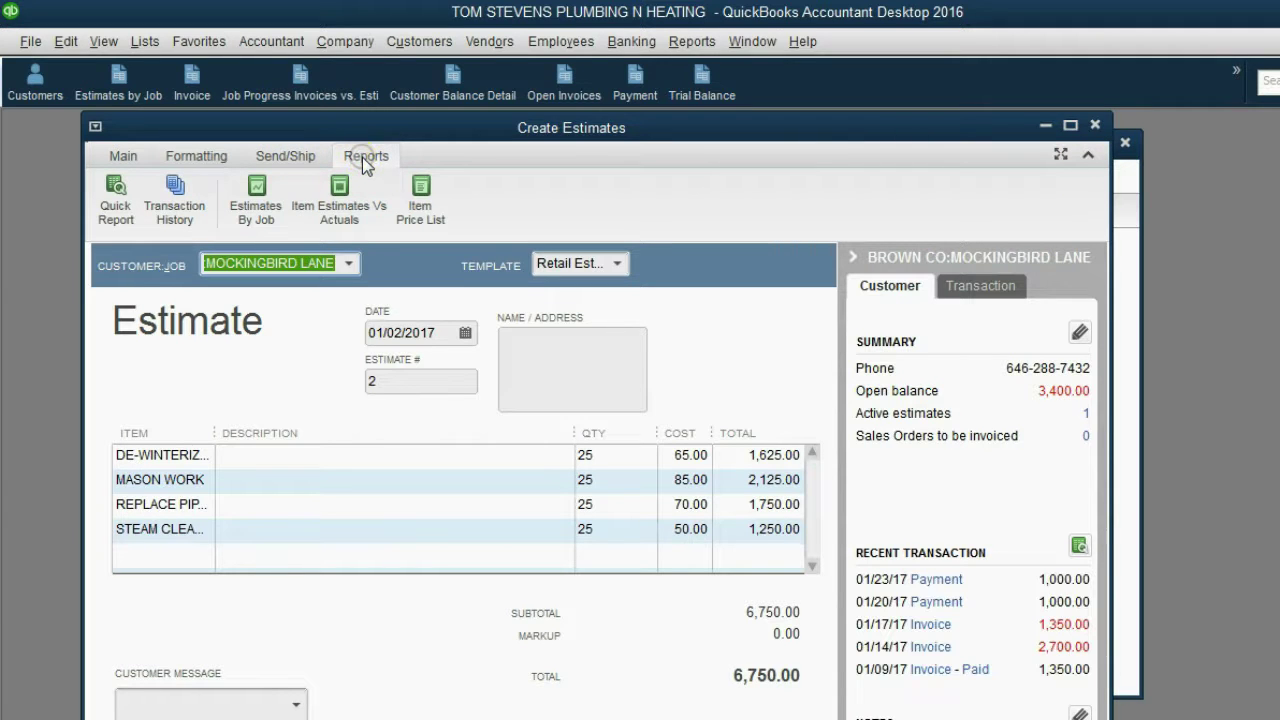
{"action": "left_click", "coordinate": [186, 206]}
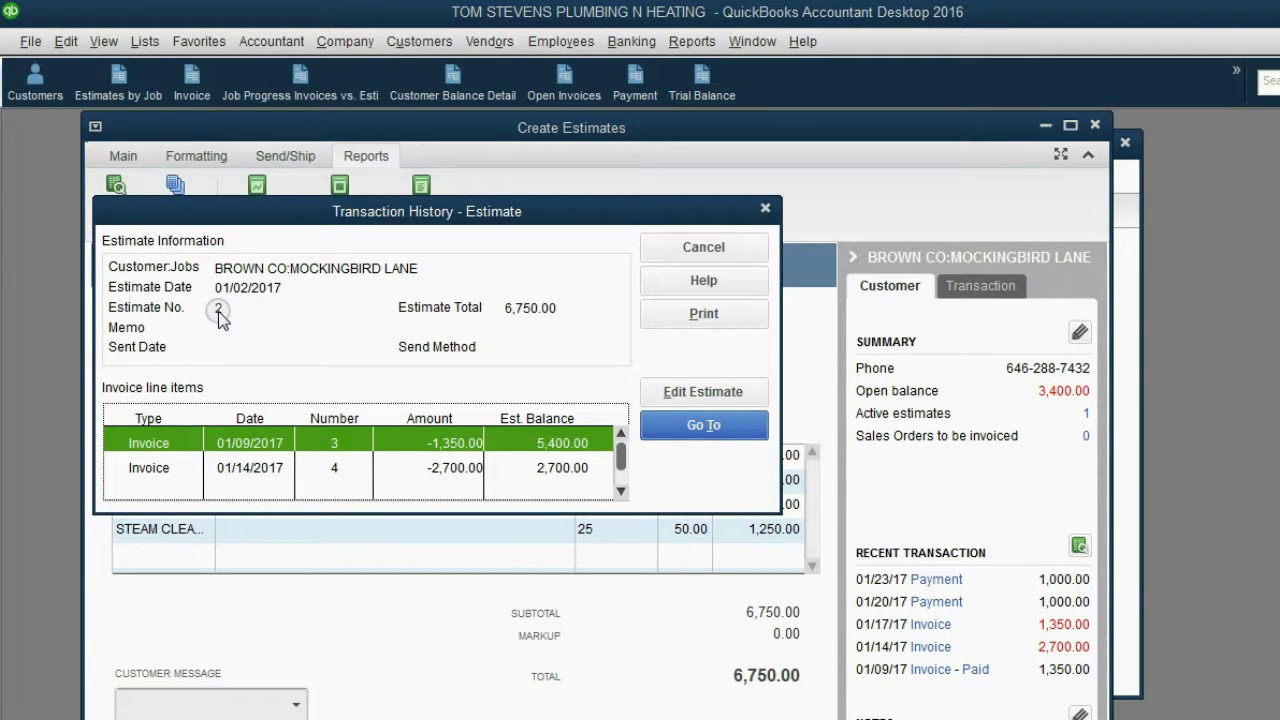
Examine the dates, numbers, amounts and remaining estimate balances of all invoices made from the Mockingbird Lane estimate
{"action": "left_click", "coordinate": [250, 443]}
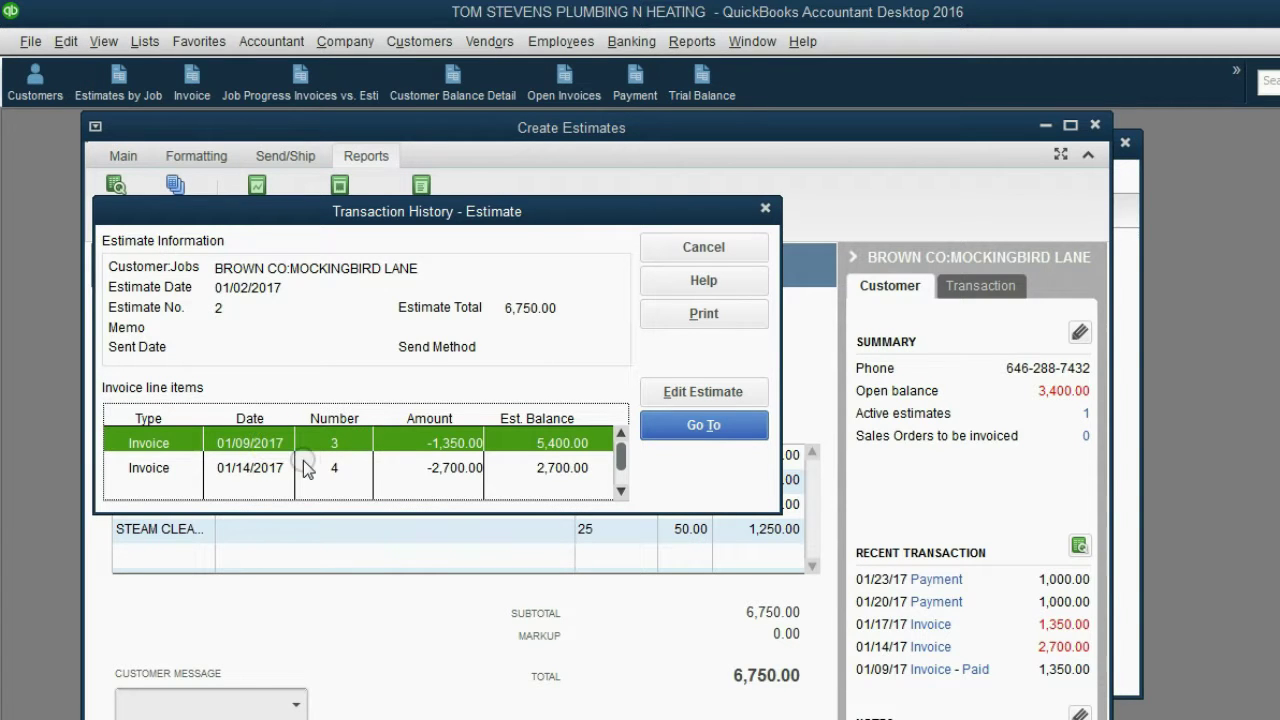
{"action": "left_click", "coordinate": [296, 468]}
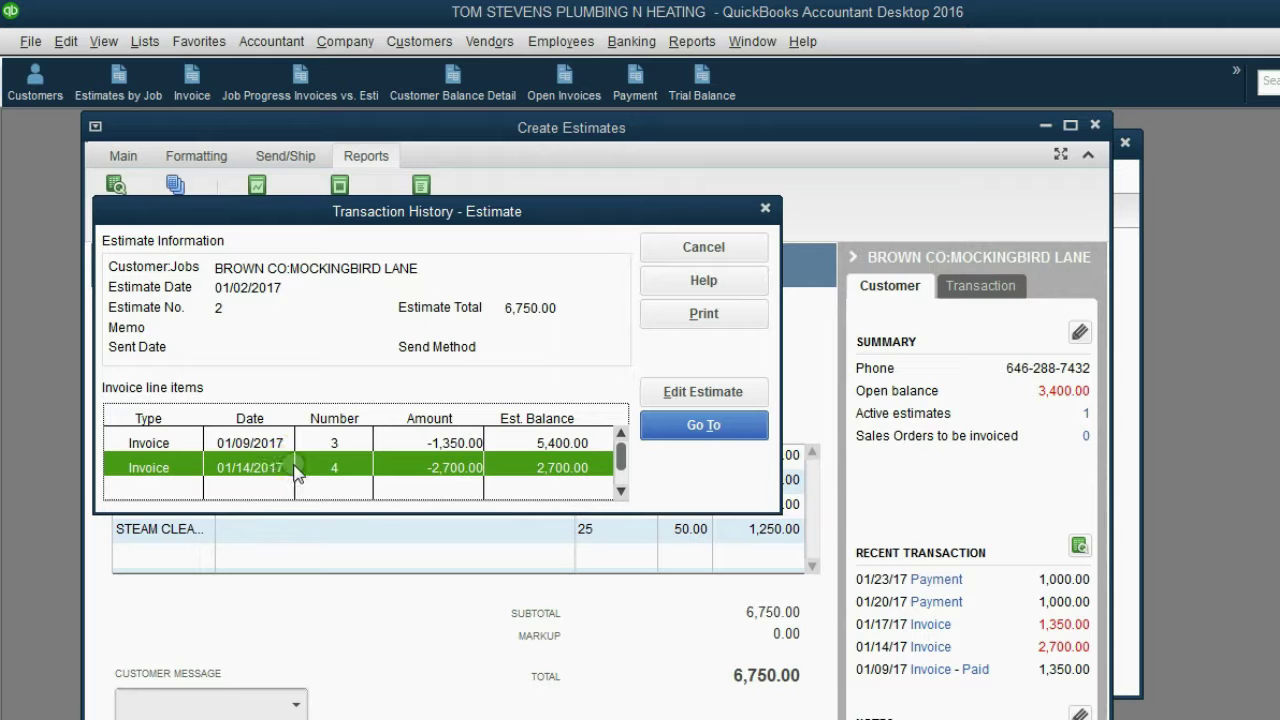
{"action": "left_click", "coordinate": [618, 442]}
{"action": "left_click_drag", "start_coordinate": [618, 447], "coordinate": [618, 462]}
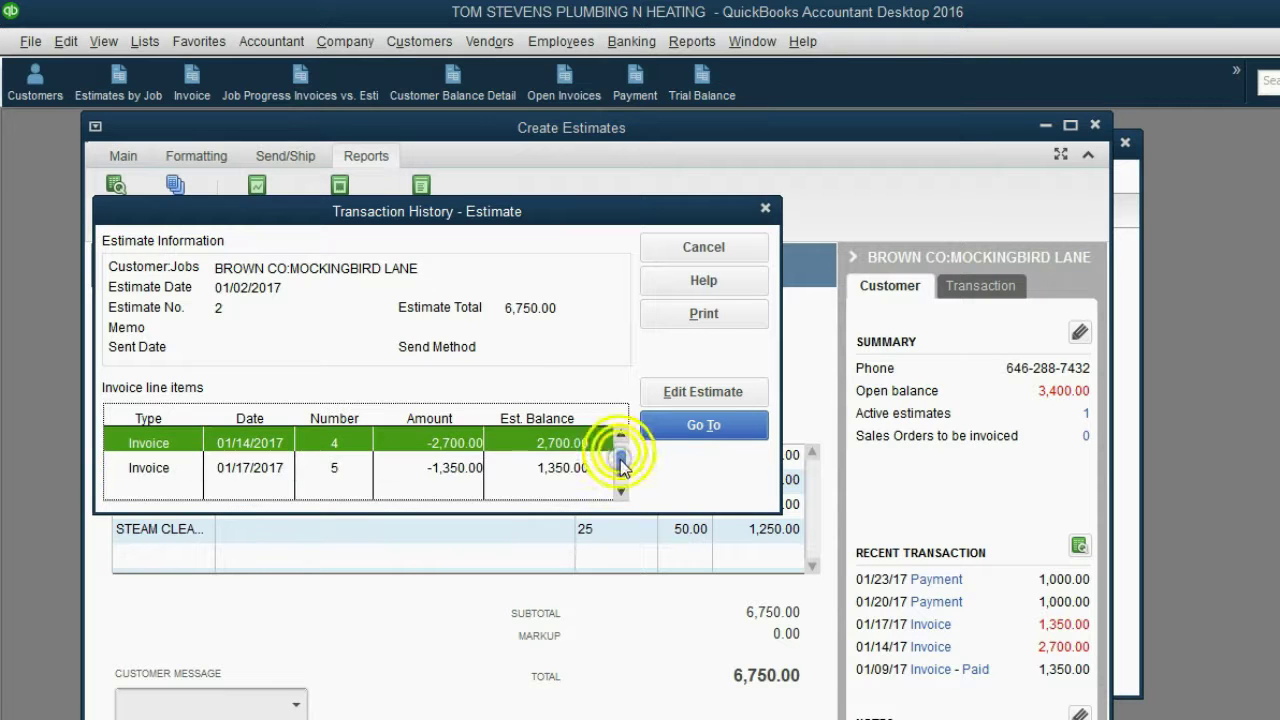
{"action": "left_click", "coordinate": [347, 470]}
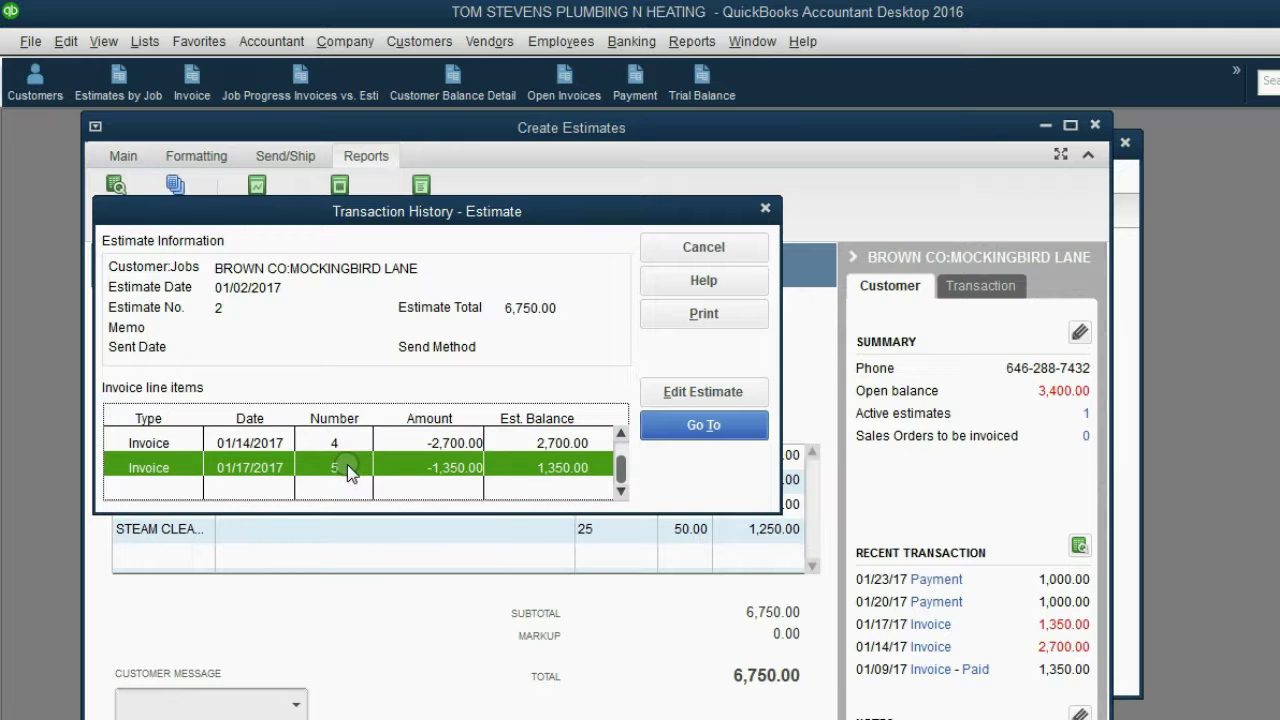
{"action": "left_click_drag", "start_coordinate": [621, 473], "coordinate": [621, 437]}
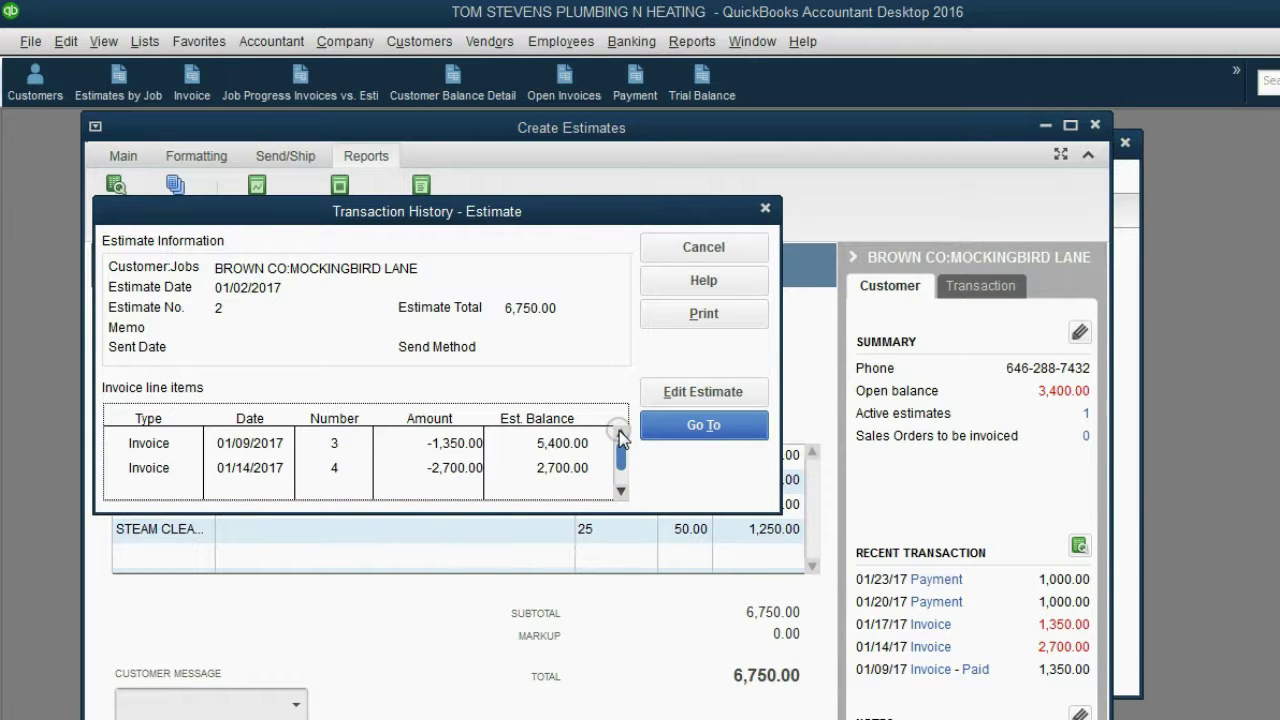
{"action": "left_click_drag", "start_coordinate": [557, 209], "coordinate": [590, 198]}
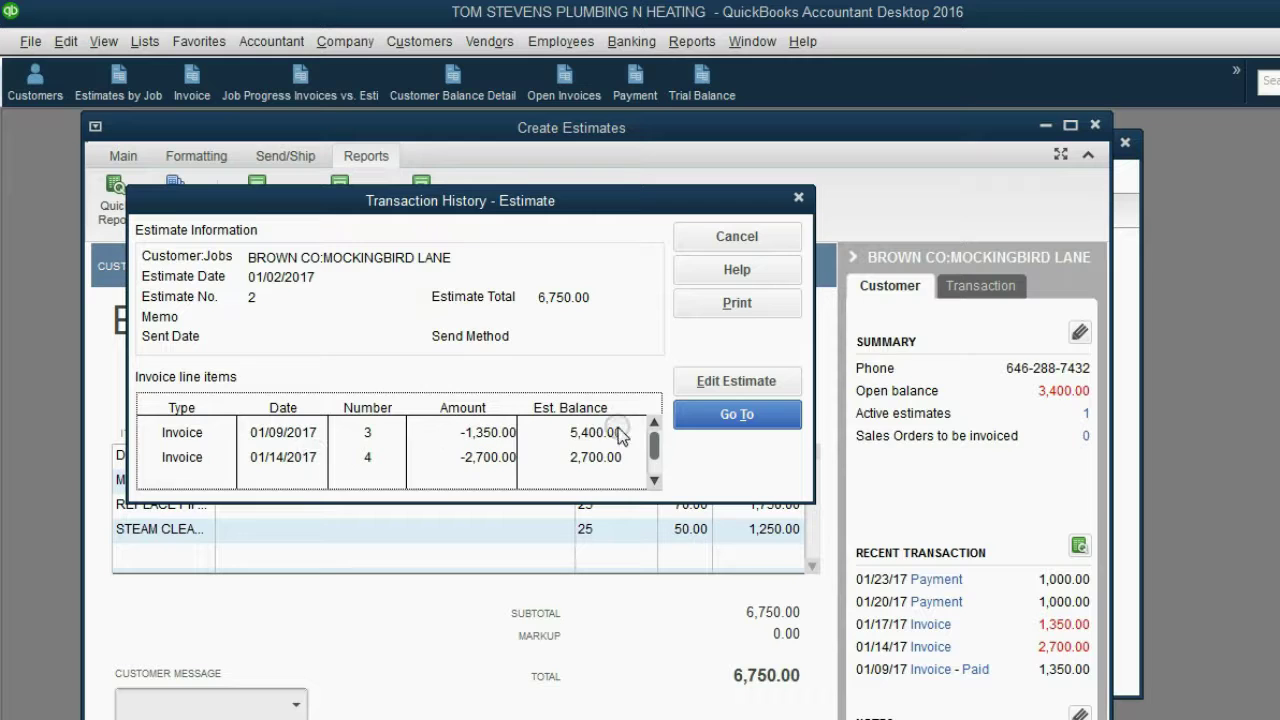
{"action": "scroll", "coordinate": [652, 444], "scroll_direction": "down", "scroll_amount": 1}
{"action": "scroll", "coordinate": [652, 444], "scroll_direction": "up", "scroll_amount": 1}
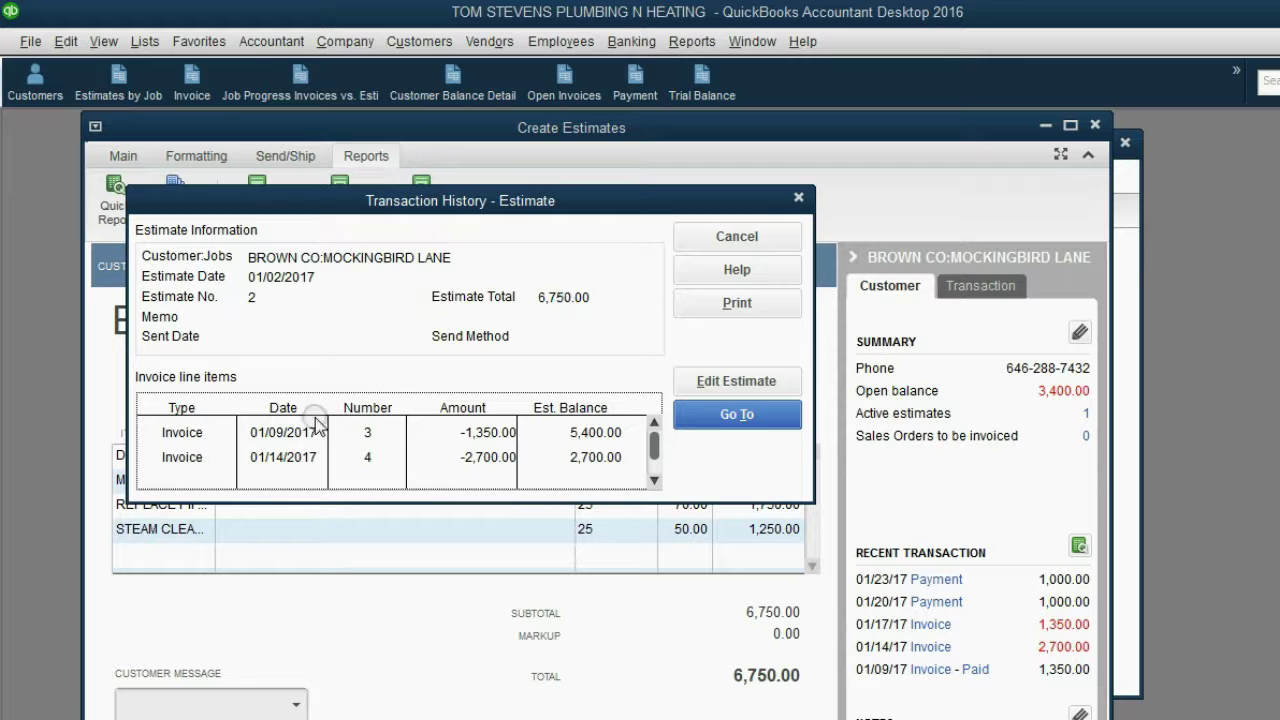
{"action": "left_click", "coordinate": [304, 440]}
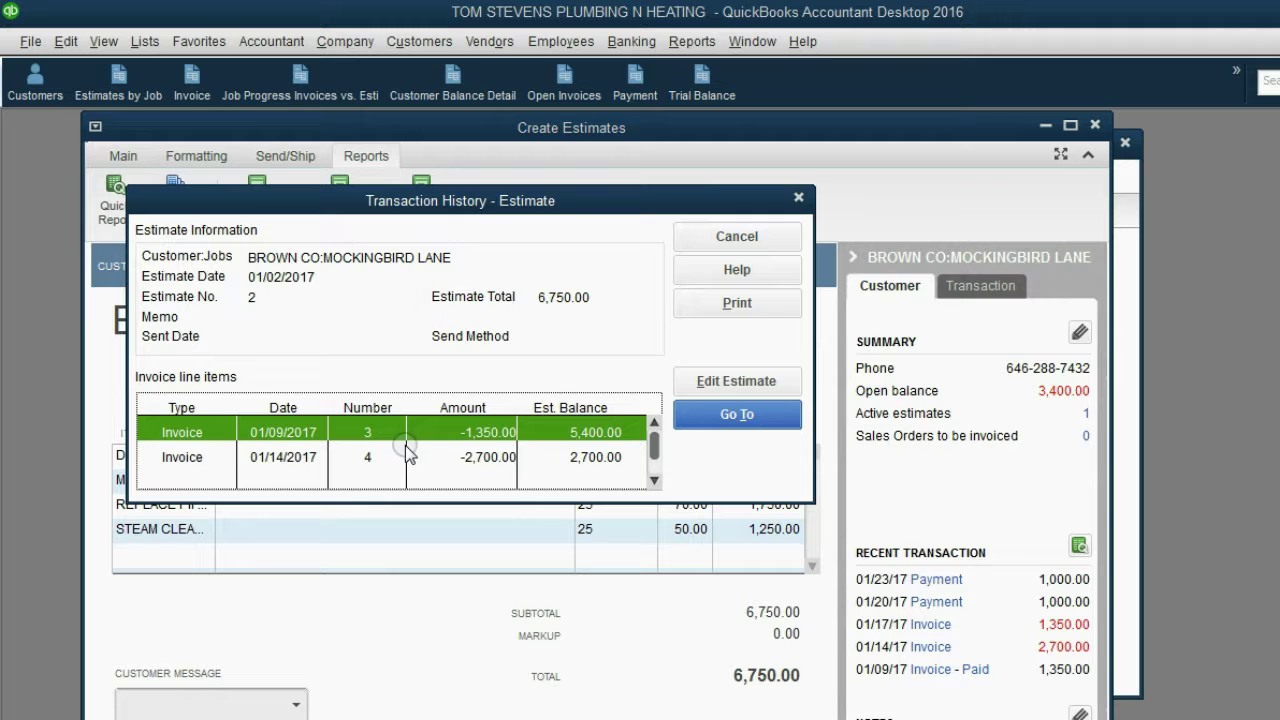
{"action": "left_click", "coordinate": [296, 458]}
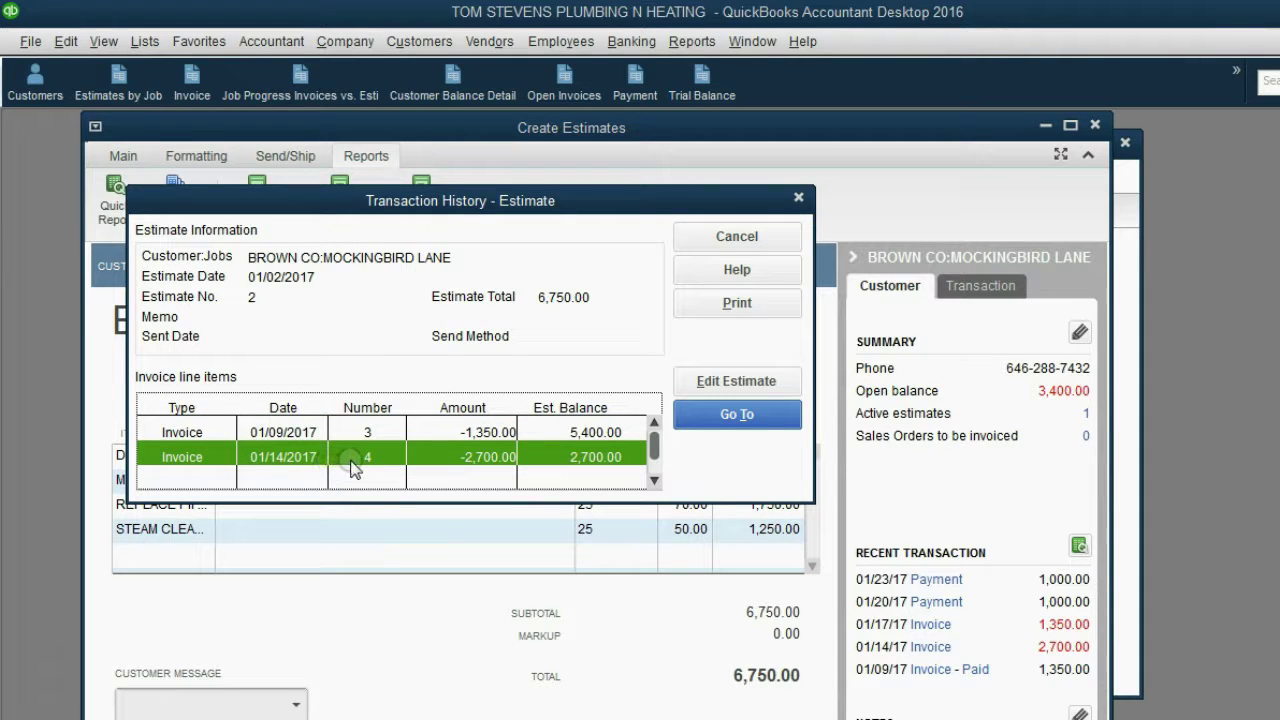
Open the 01/17/2017 invoice from the estimate's transaction history and check that invoice's own history for payments
{"action": "left_click", "coordinate": [654, 466]}
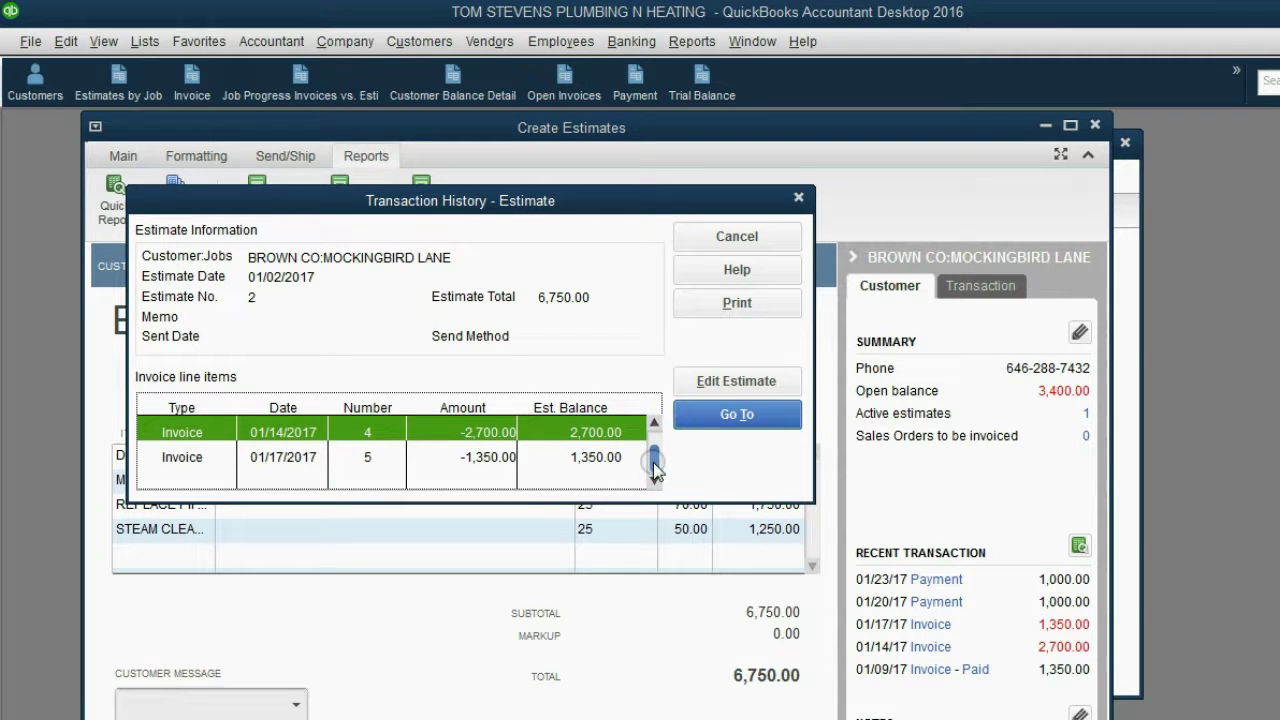
{"action": "left_click", "coordinate": [294, 458]}
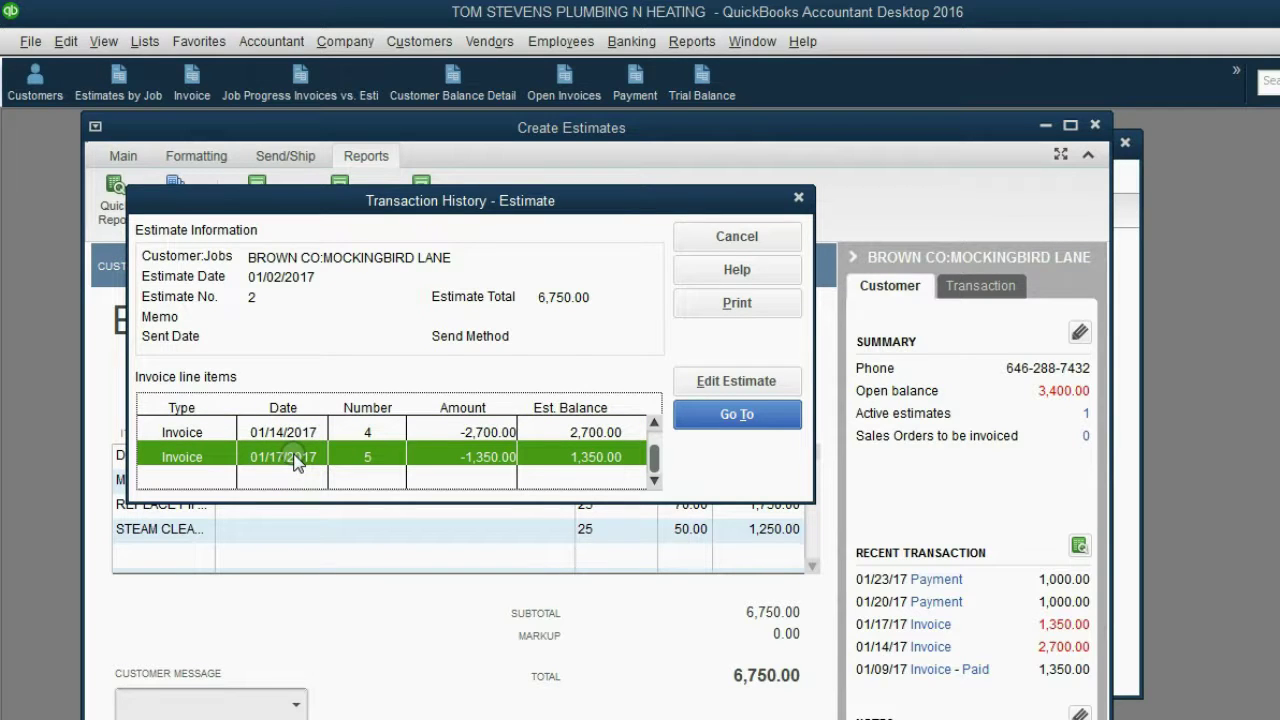
{"action": "left_click", "coordinate": [298, 378]}
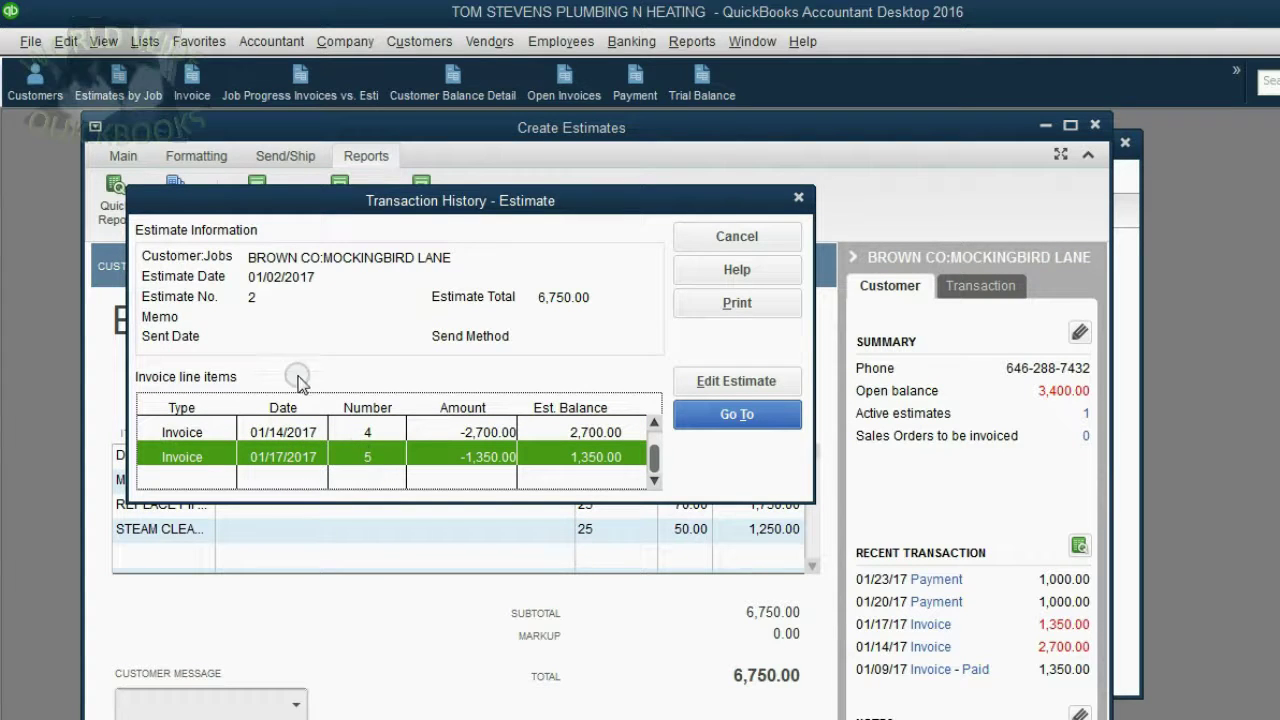
{"action": "left_click", "coordinate": [254, 297]}
{"action": "left_click", "coordinate": [564, 457]}
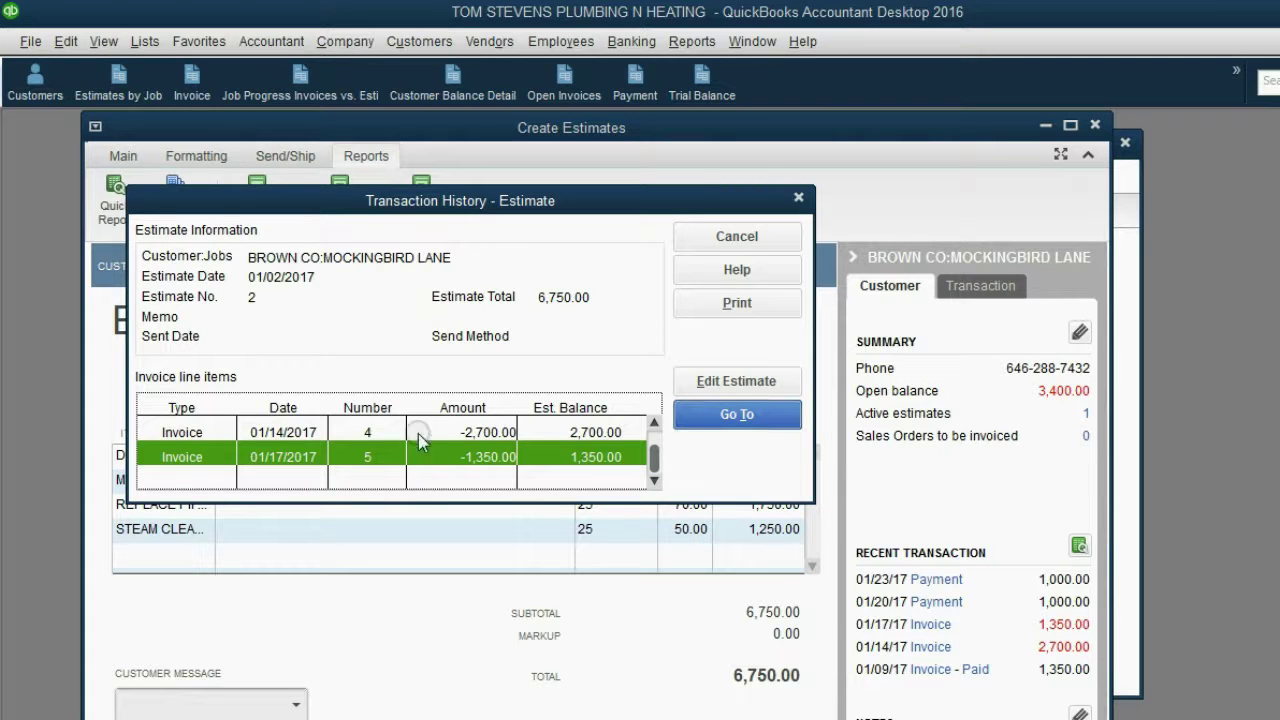
{"action": "left_click", "coordinate": [699, 414]}
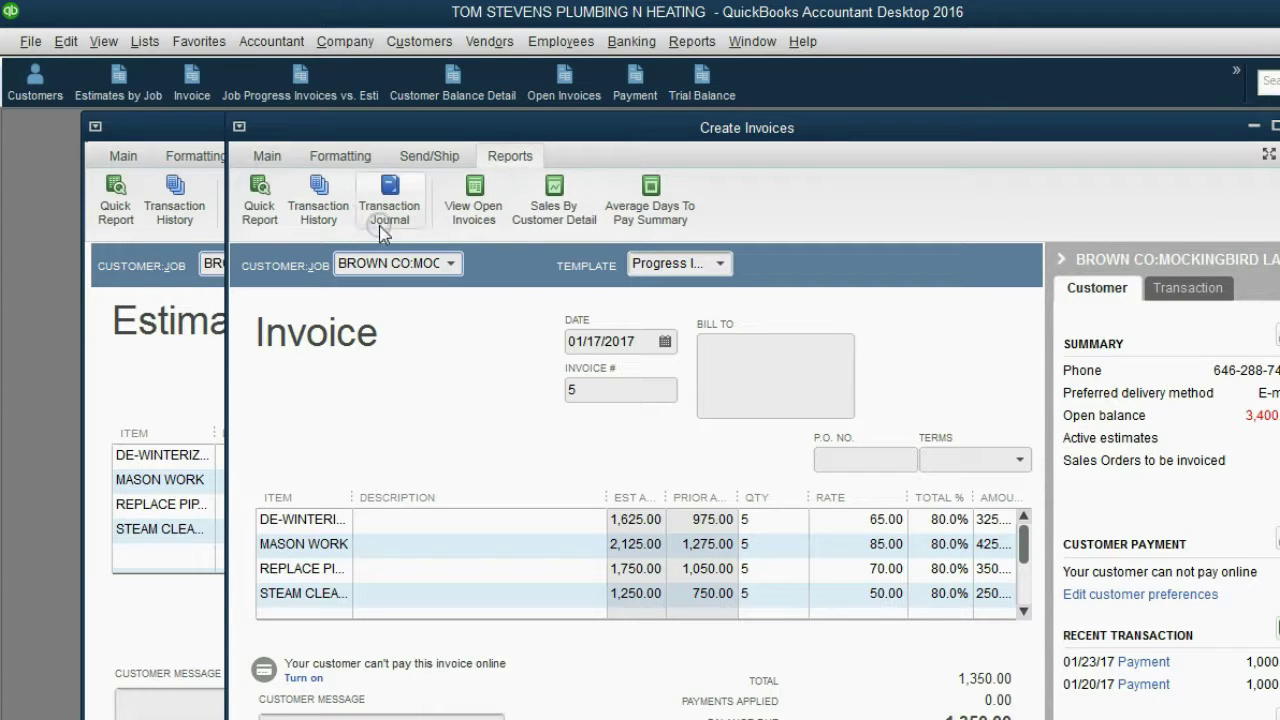
{"action": "left_click", "coordinate": [316, 207]}
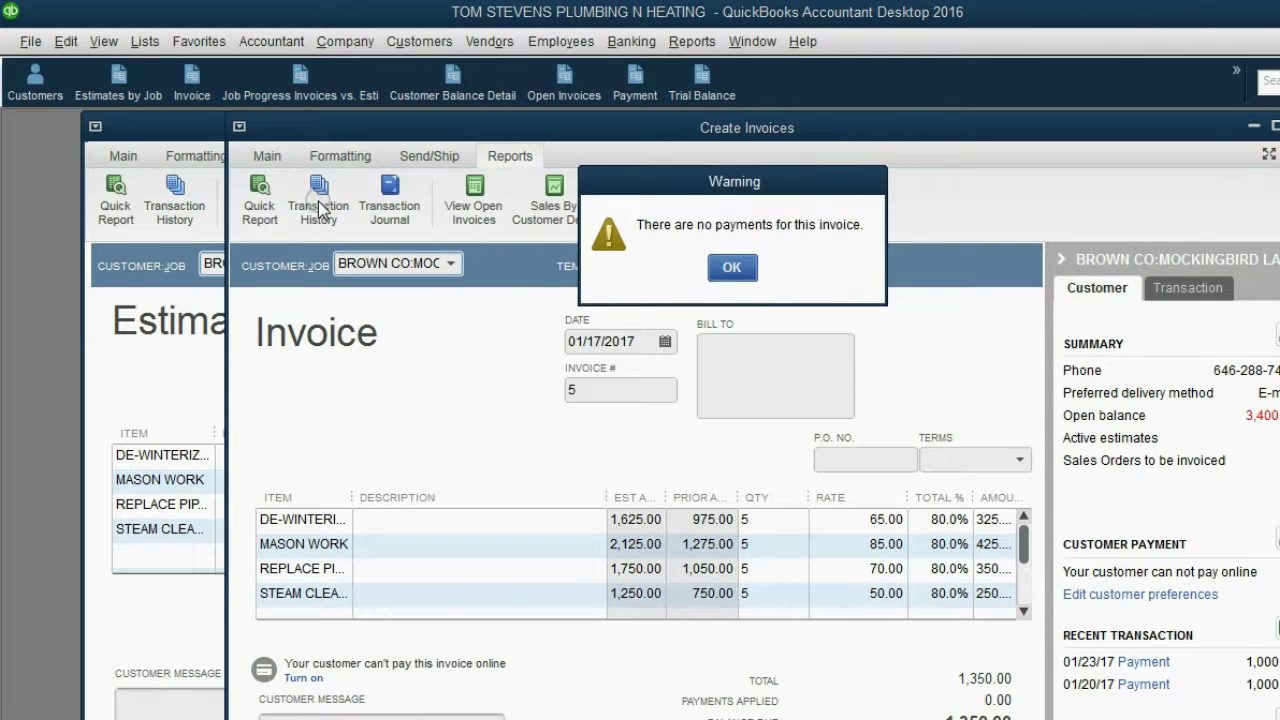
{"action": "left_click", "coordinate": [730, 268]}
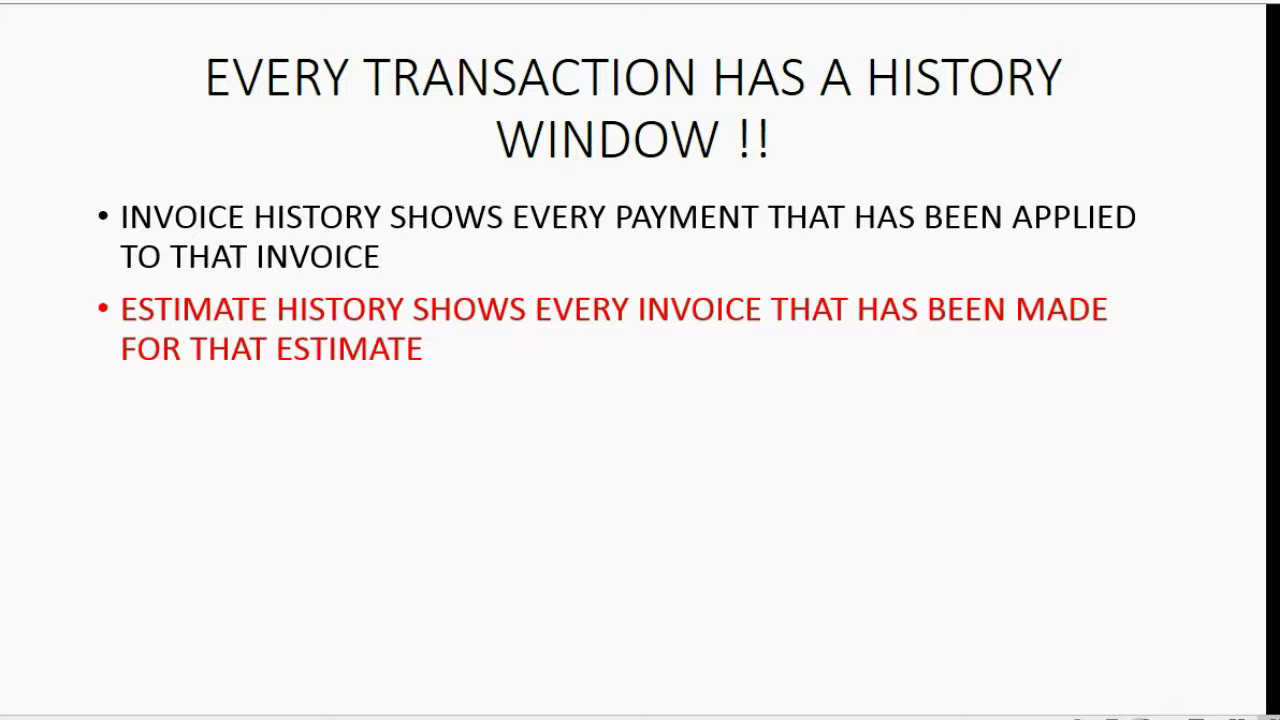
{"action": "key", "text": "Right"}
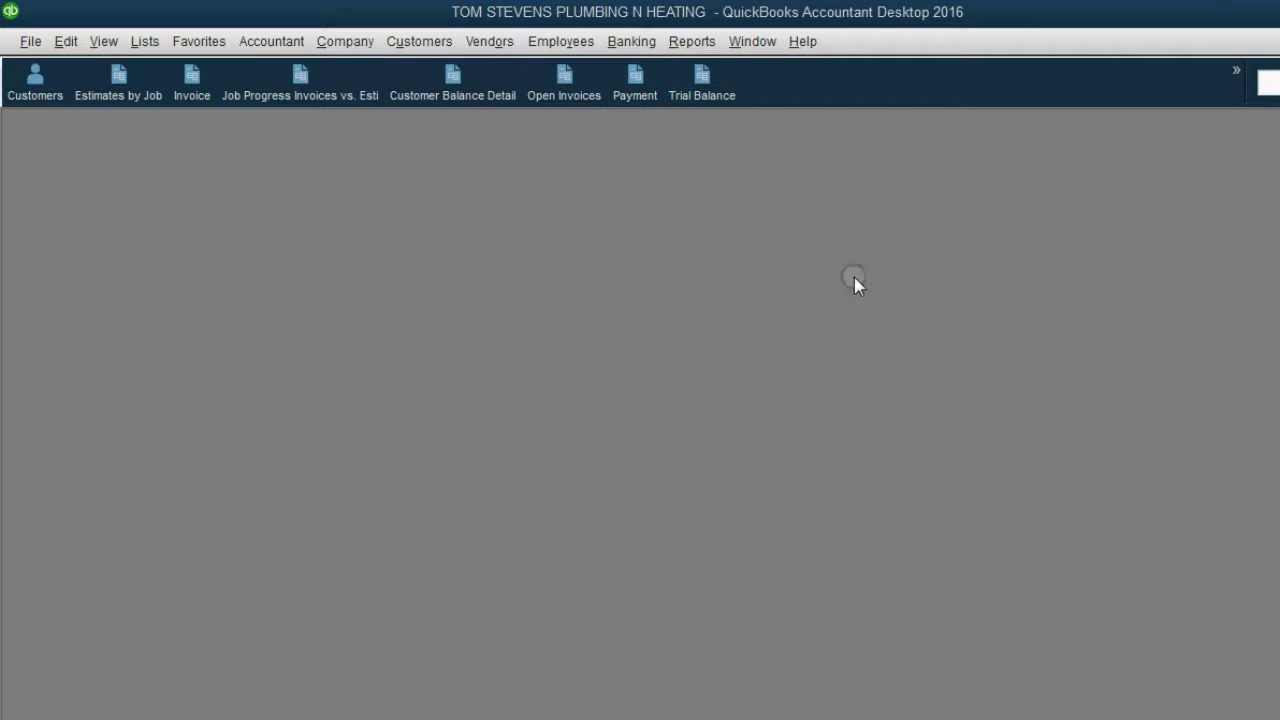
Open the Transaction List by Customer report and set its date range to All
{"action": "left_click", "coordinate": [698, 43]}
{"action": "mouse_move", "coordinate": [775, 235]}
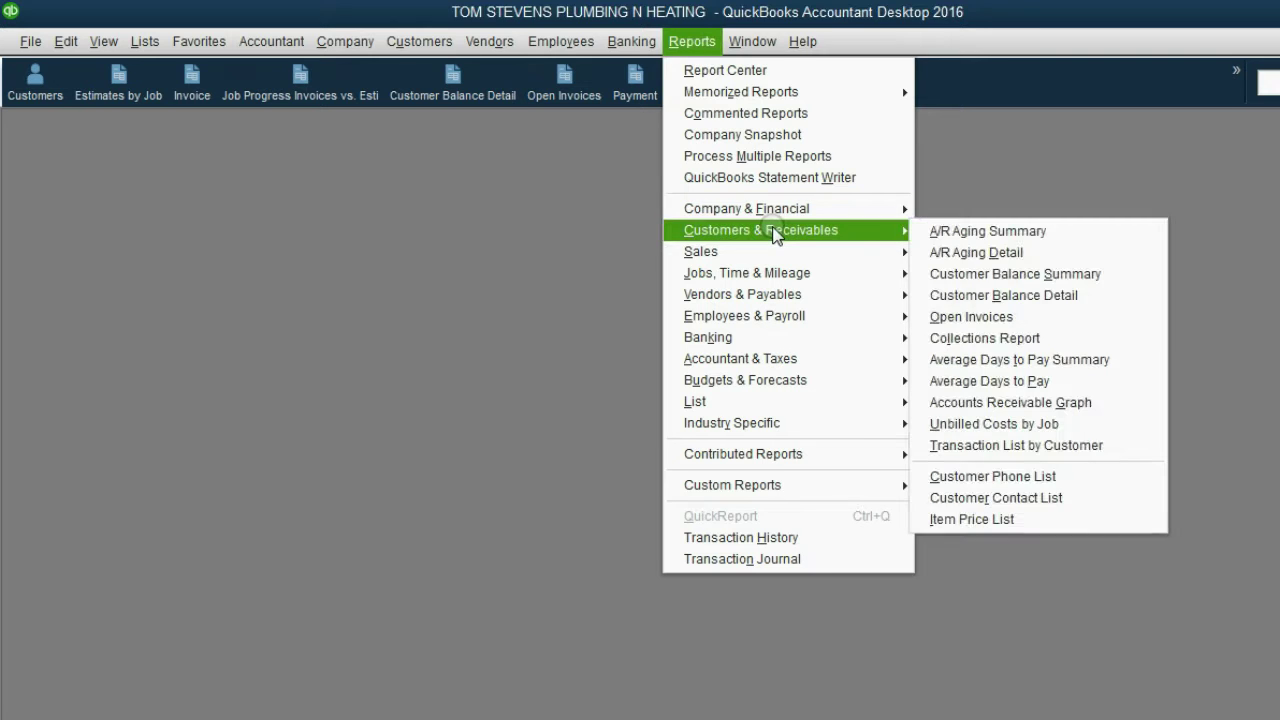
{"action": "left_click", "coordinate": [1077, 445]}
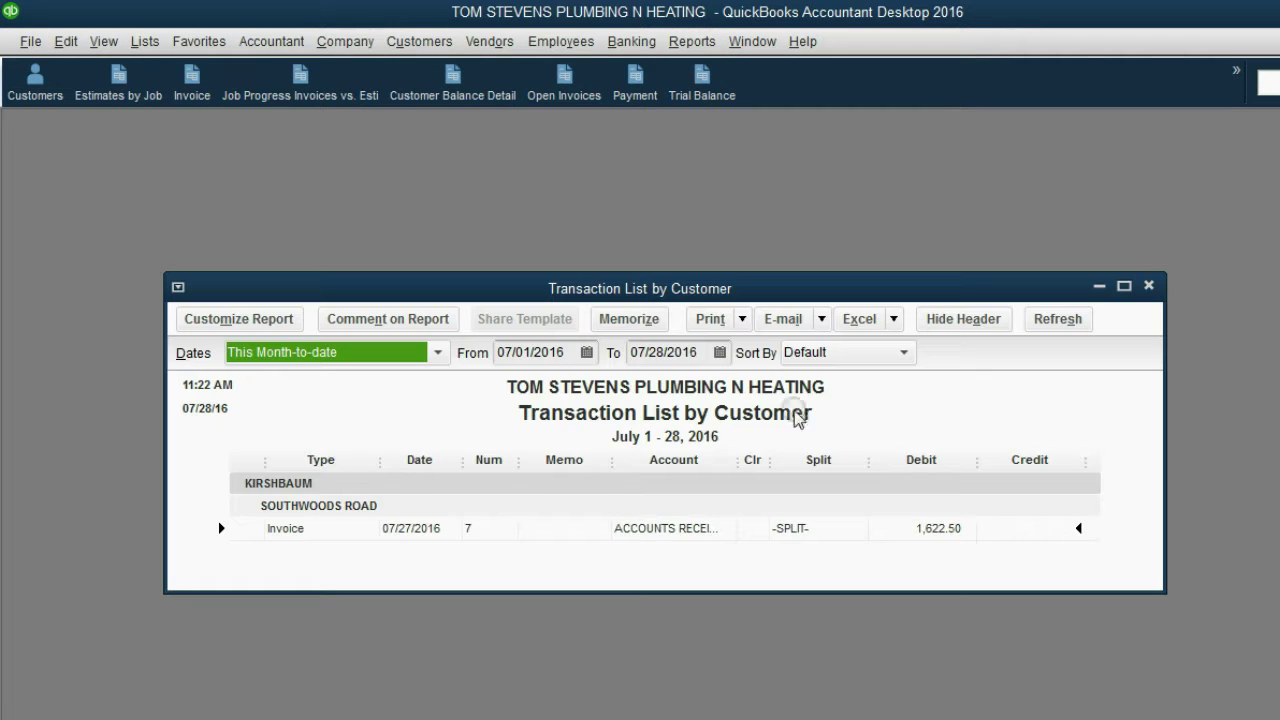
{"action": "type", "text": "a"}
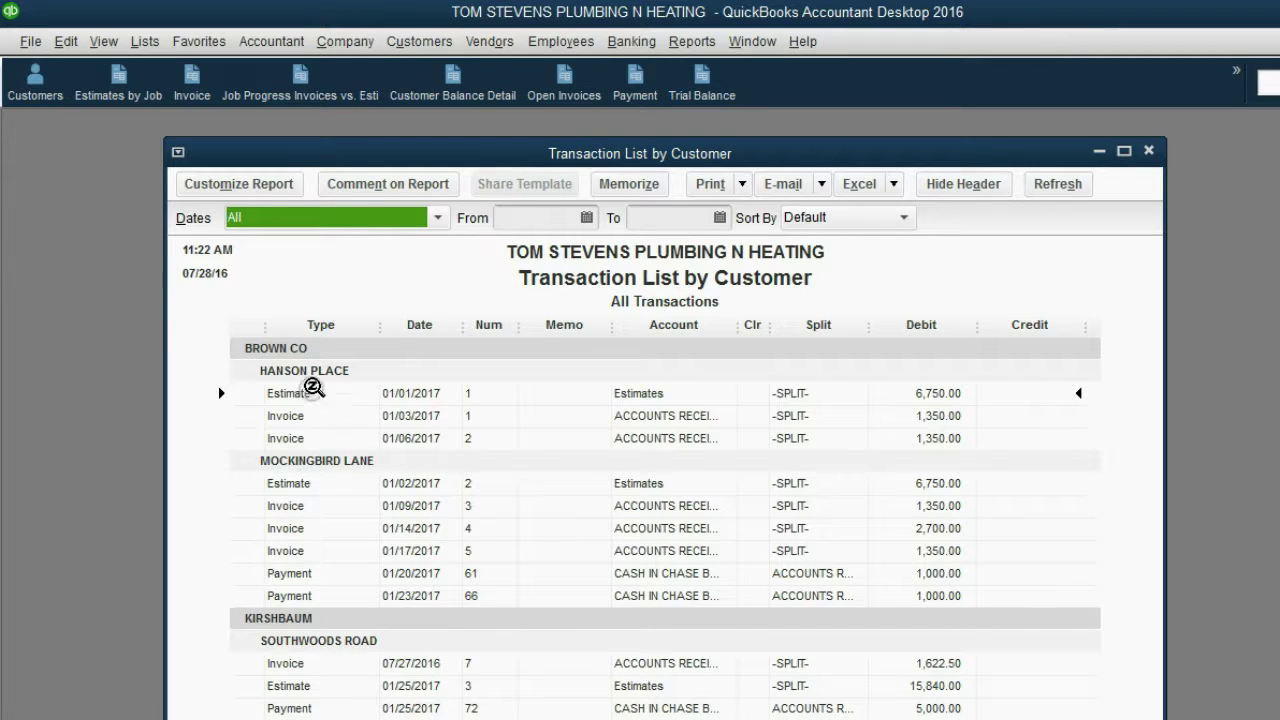
Review the estimates, invoices and payments listed under the Hanson Place, Mockingbird Lane and Southwoods Road jobs
{"action": "left_click", "coordinate": [322, 370]}
{"action": "left_click", "coordinate": [340, 458]}
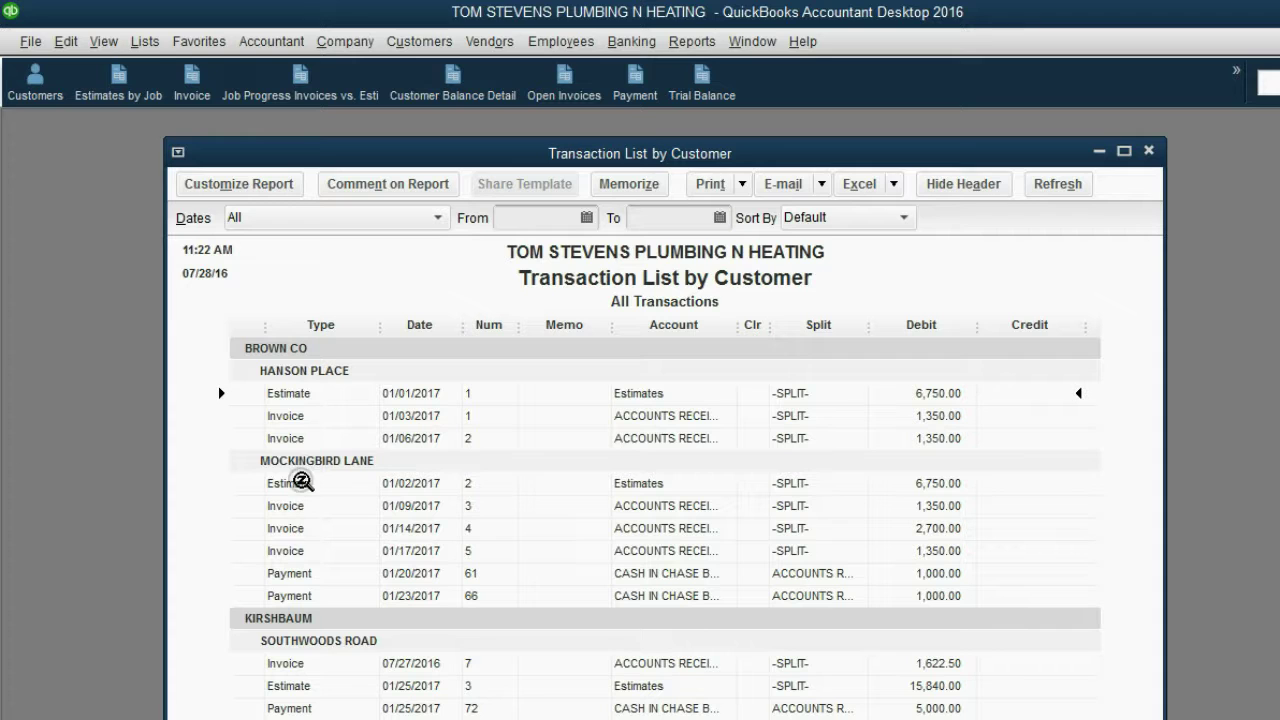
{"action": "left_click", "coordinate": [300, 532]}
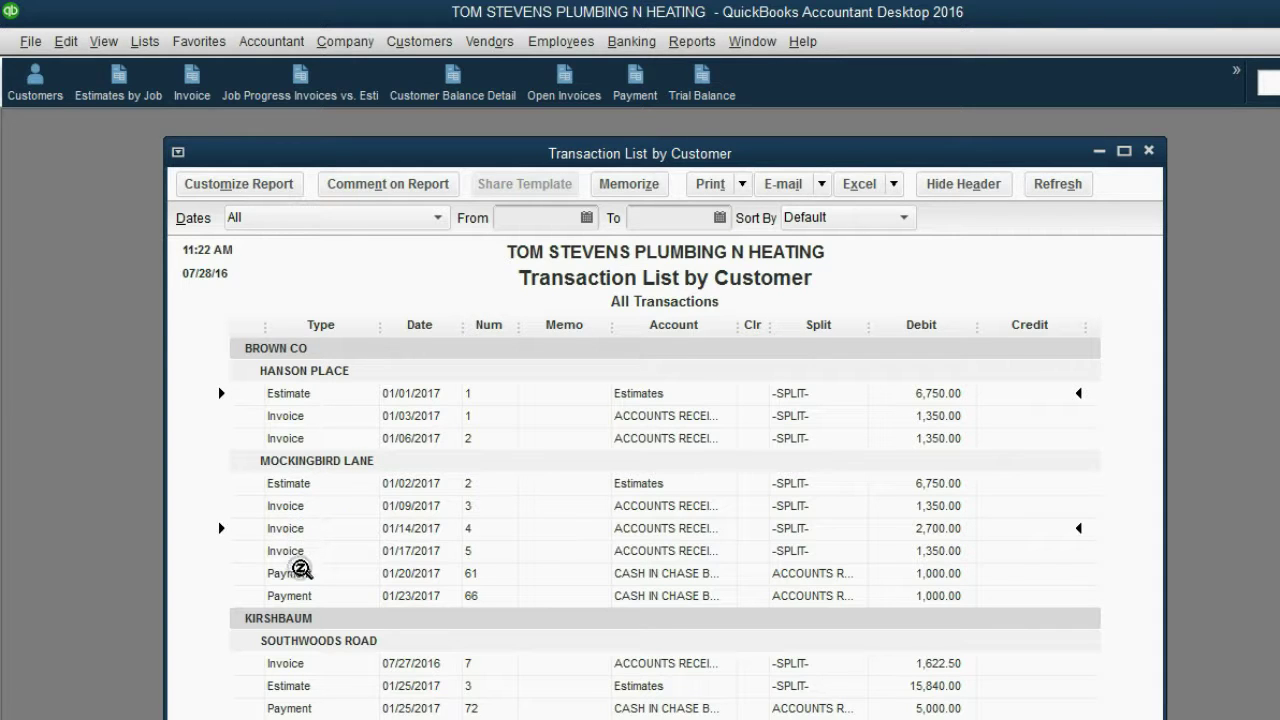
{"action": "left_click_drag", "start_coordinate": [954, 216], "coordinate": [958, 172]}
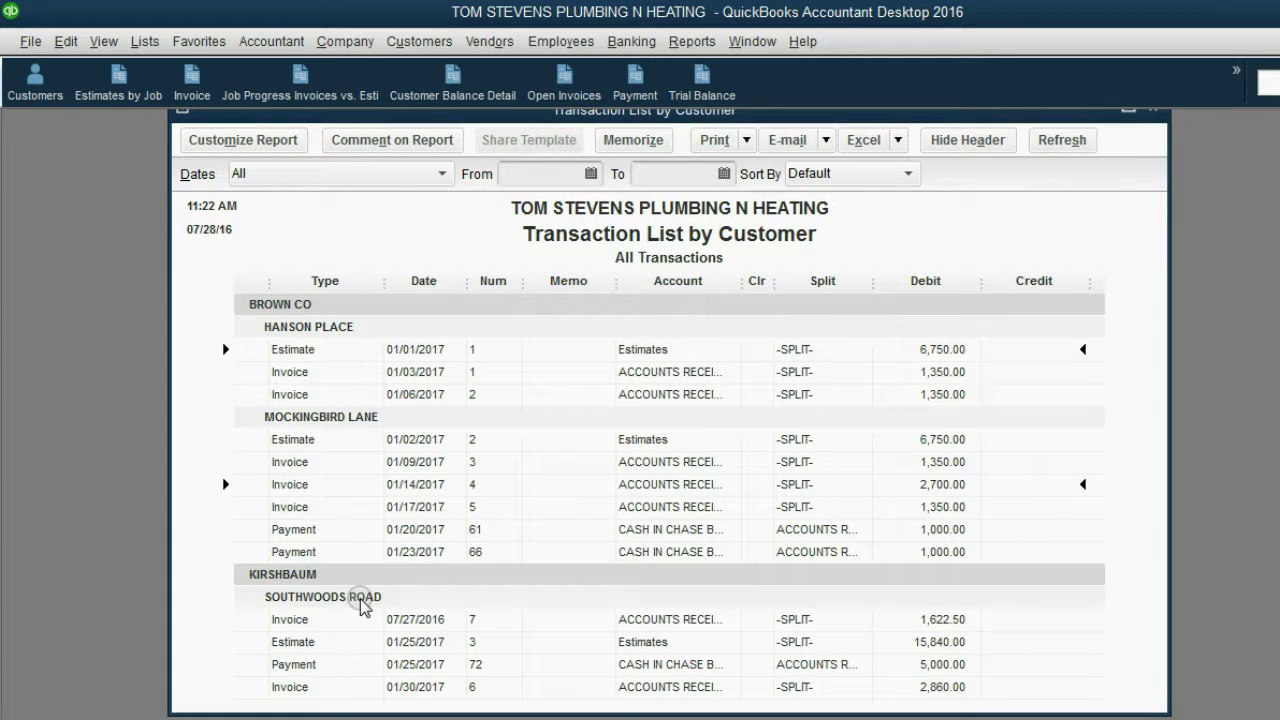
{"action": "left_click", "coordinate": [316, 617]}
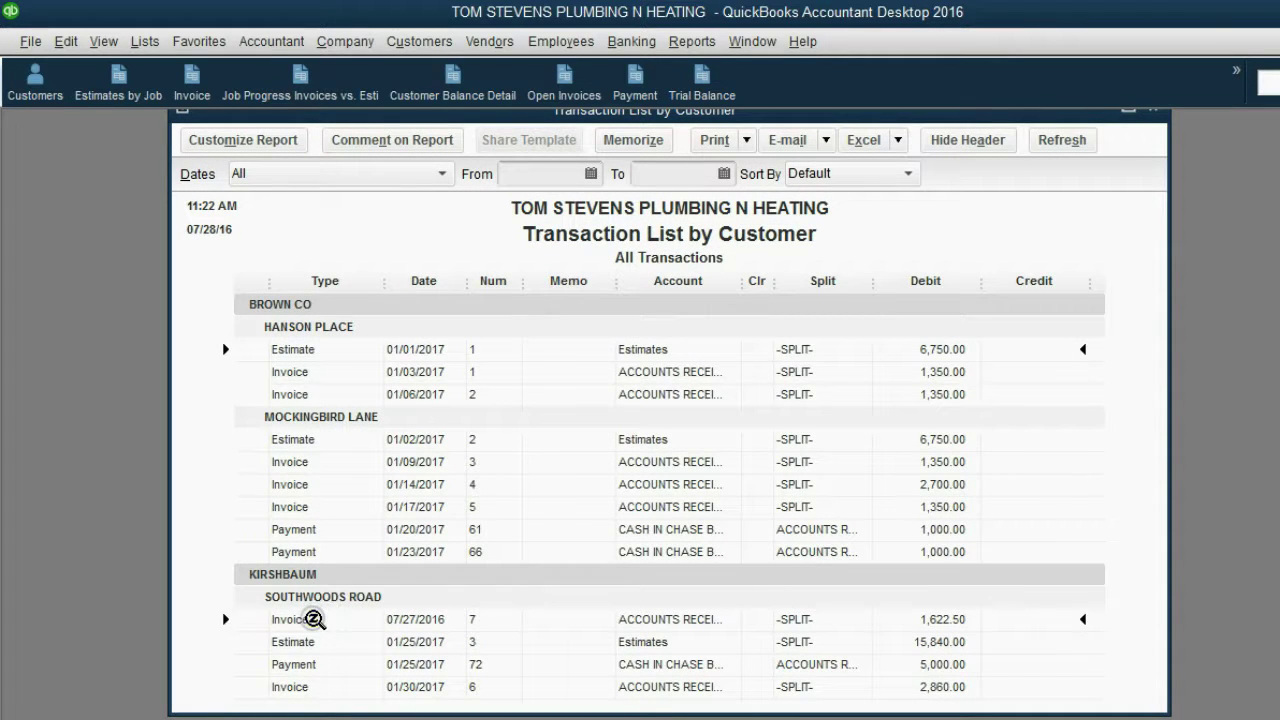
{"action": "left_click", "coordinate": [313, 641]}
{"action": "left_click", "coordinate": [312, 664]}
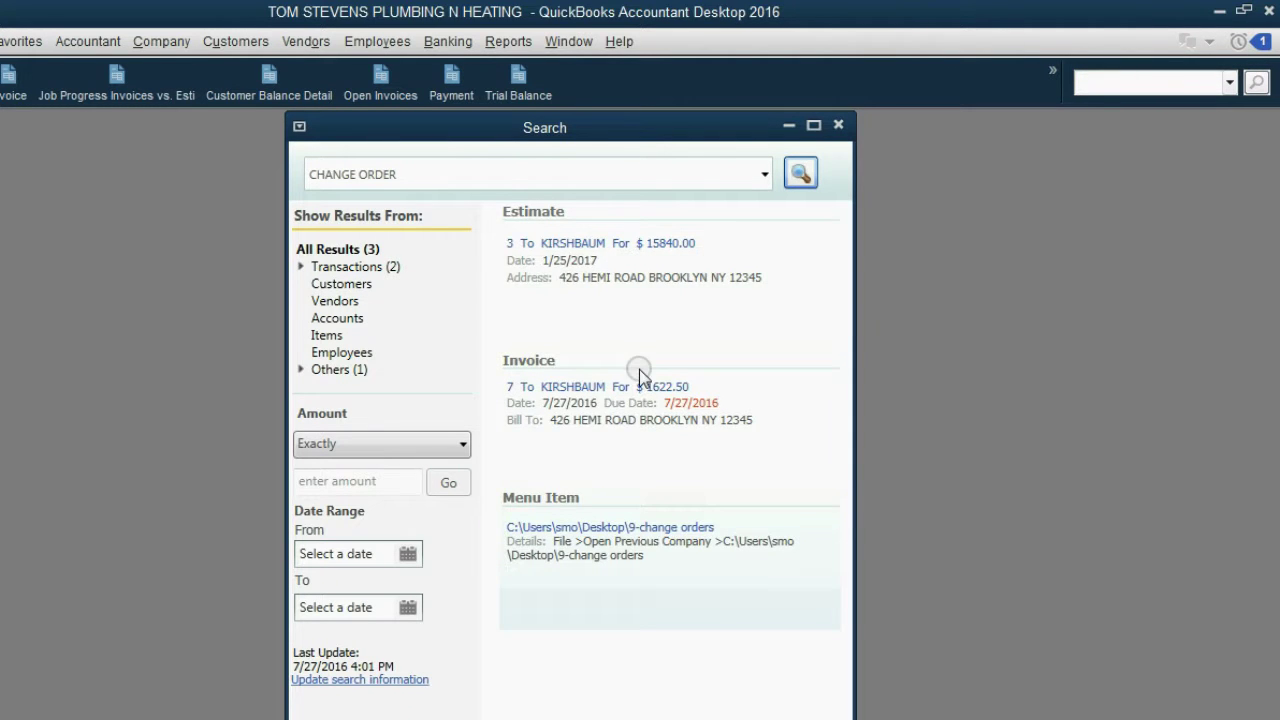
Open estimate 3 from the CHANGE ORDER search results, look over its line items and close it
{"action": "mouse_move", "coordinate": [638, 397]}
{"action": "mouse_move", "coordinate": [622, 535]}
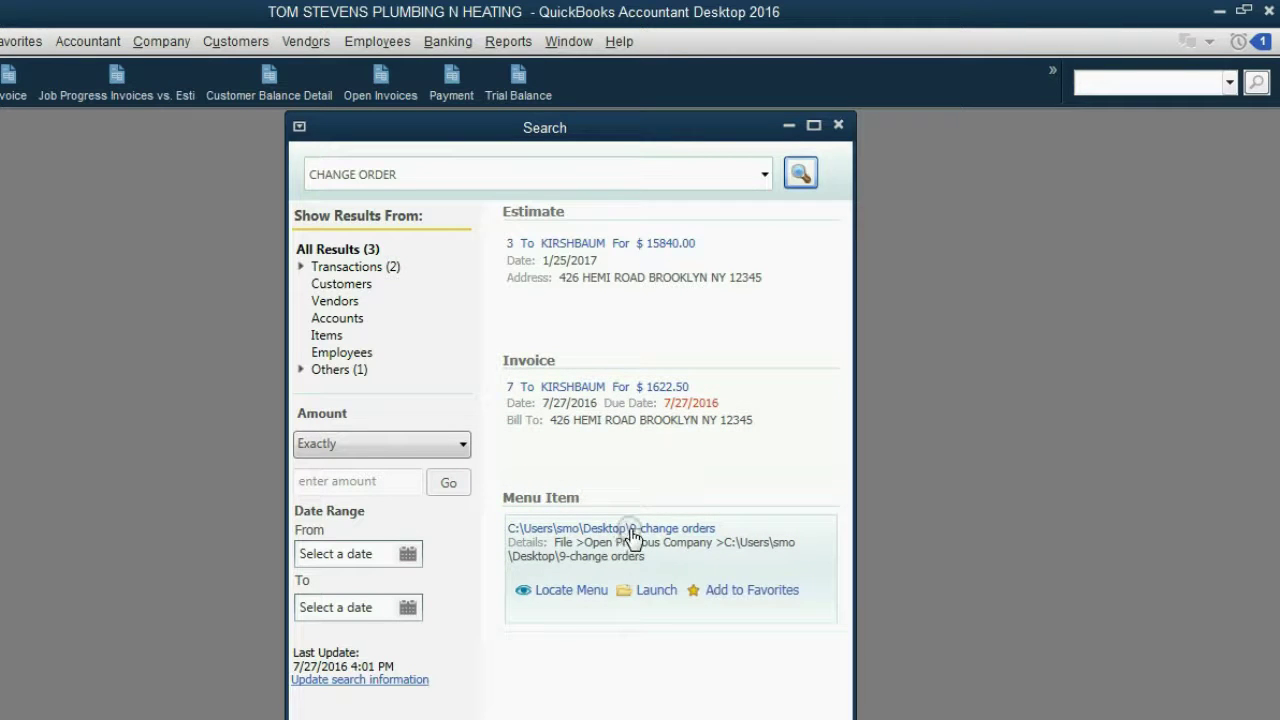
{"action": "mouse_move", "coordinate": [609, 294]}
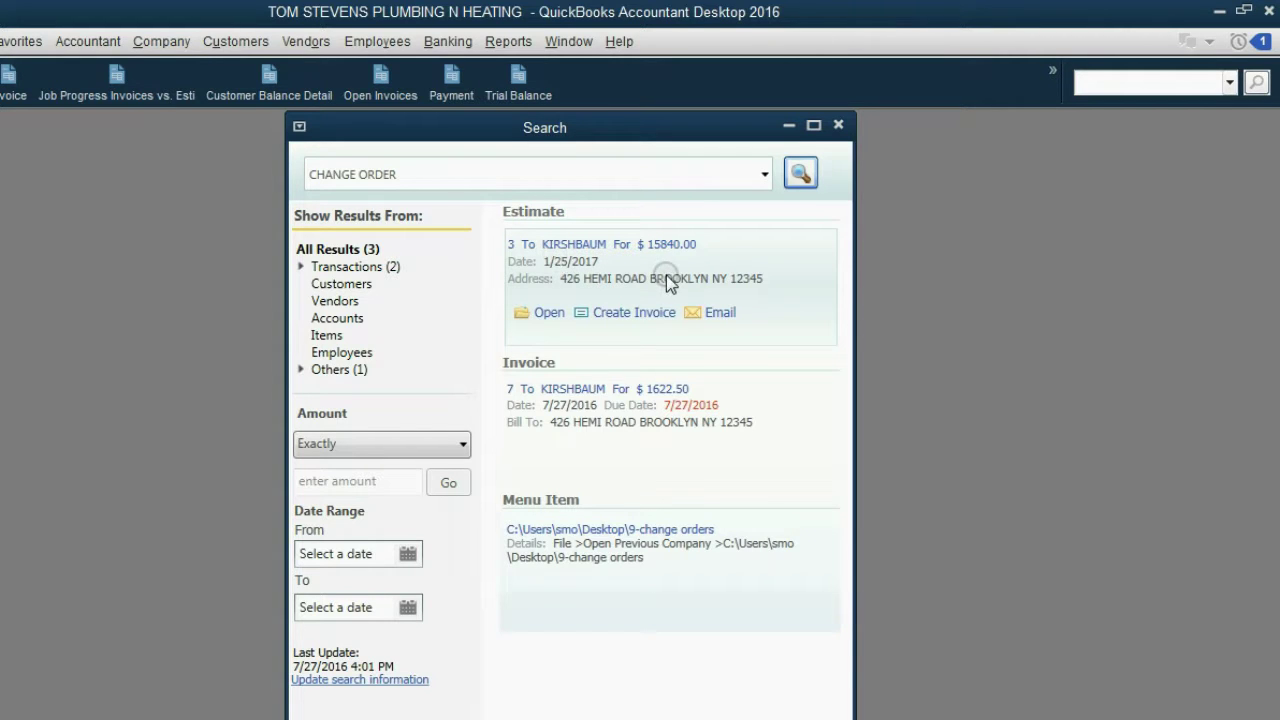
{"action": "left_click", "coordinate": [558, 313]}
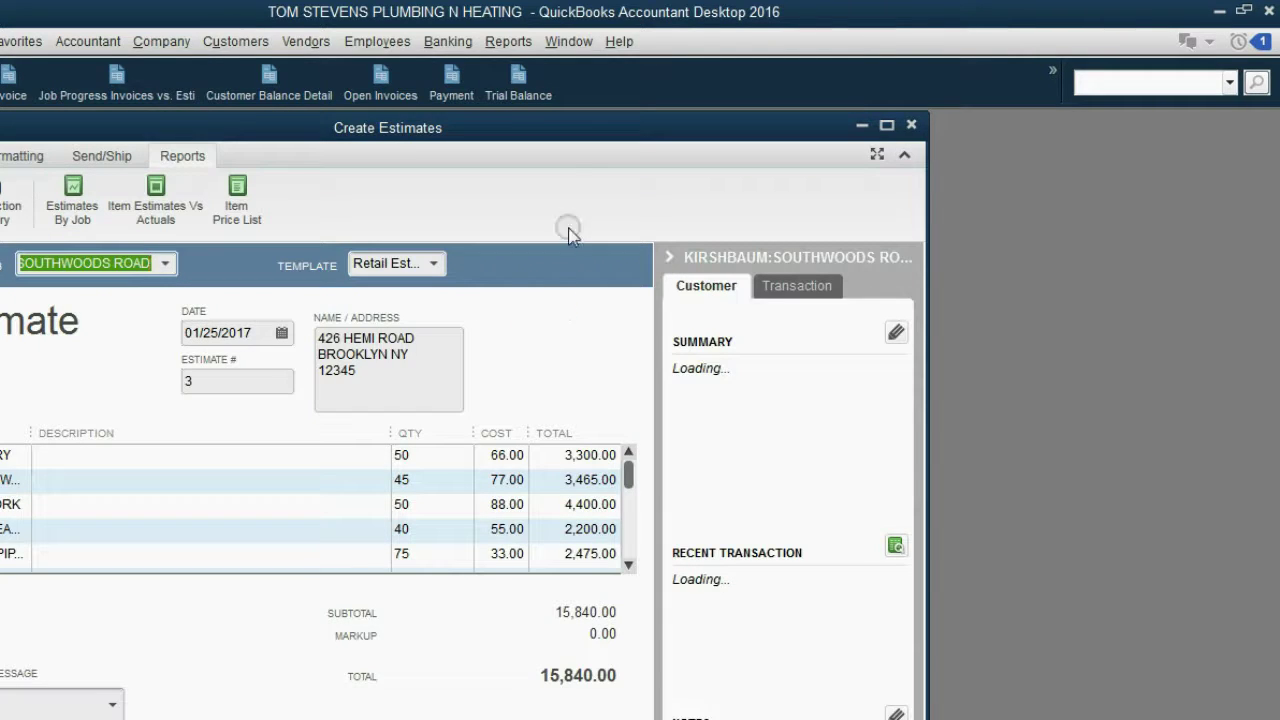
{"action": "left_click_drag", "start_coordinate": [563, 137], "coordinate": [786, 120]}
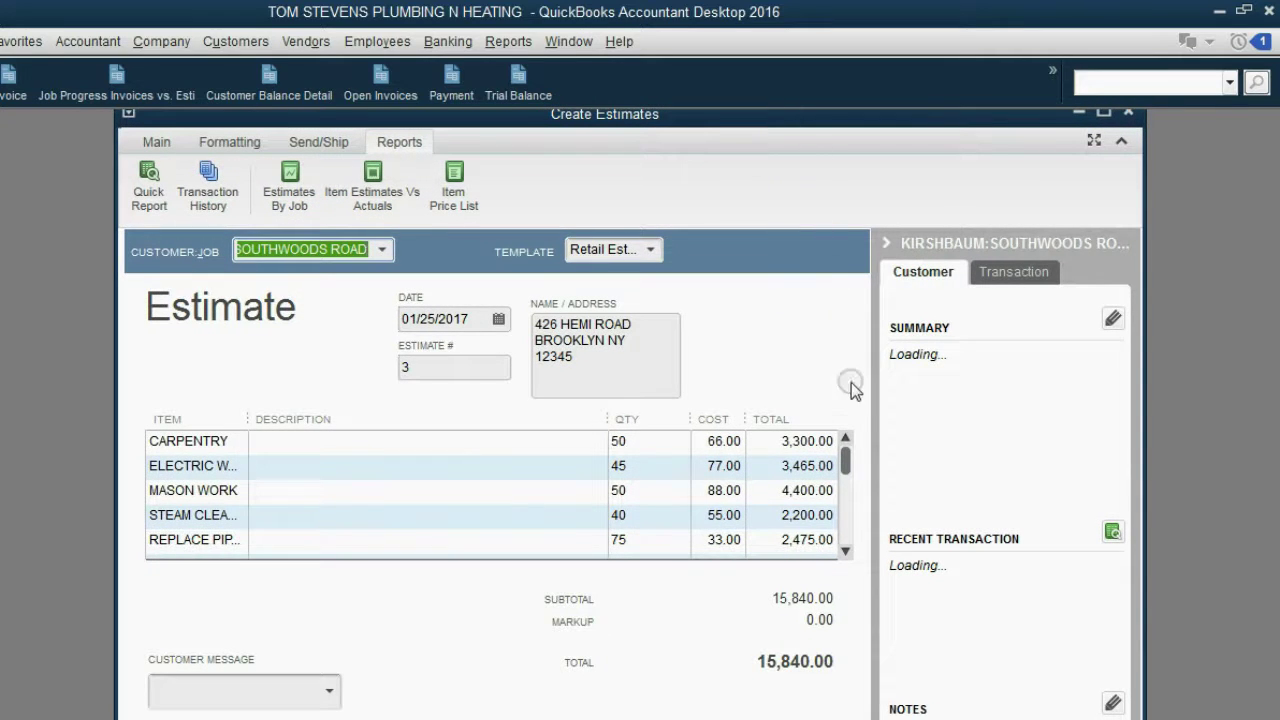
{"action": "mouse_move", "coordinate": [845, 452]}
{"action": "left_mouse_down"}
{"action": "mouse_move", "coordinate": [837, 514]}
{"action": "mouse_move", "coordinate": [845, 440]}
{"action": "mouse_move", "coordinate": [846, 526]}
{"action": "mouse_move", "coordinate": [845, 460]}
{"action": "left_mouse_up"}
{"action": "left_click", "coordinate": [1128, 113]}
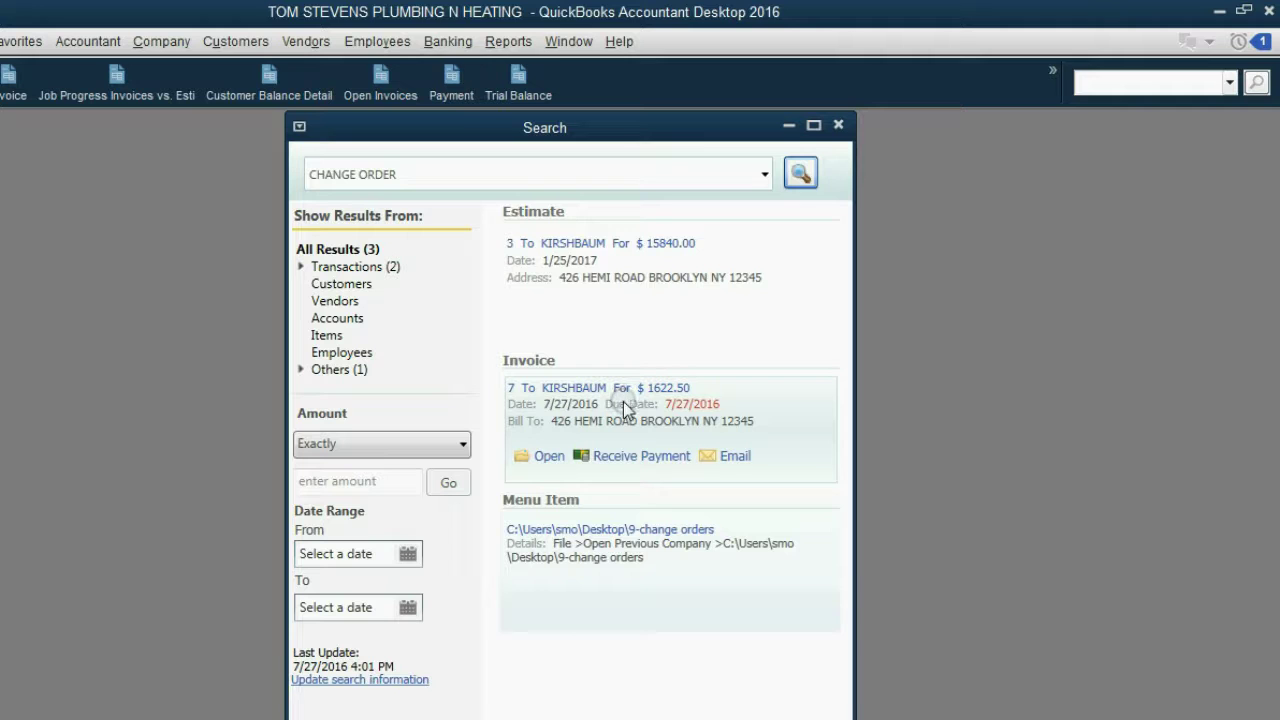
Open invoice 7 from the CHANGE ORDER search results and check its transaction history for payments
{"action": "left_click", "coordinate": [543, 455]}
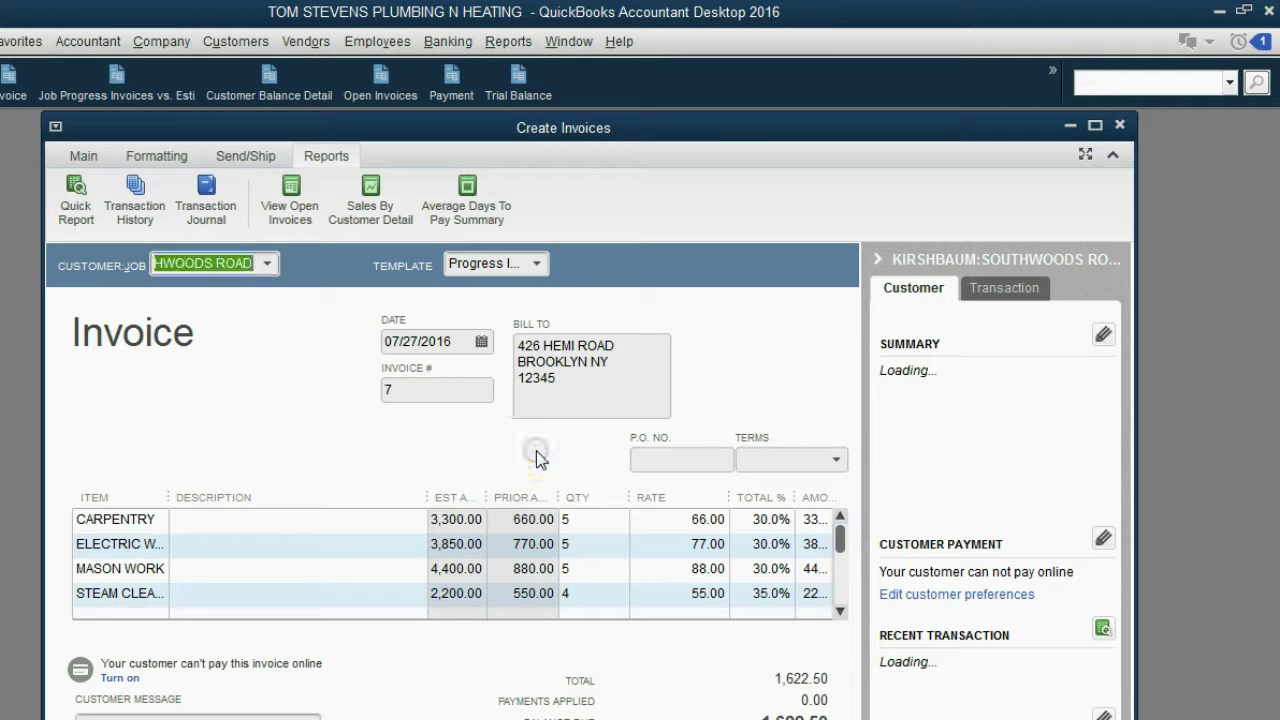
{"action": "left_click_drag", "start_coordinate": [603, 136], "coordinate": [659, 131]}
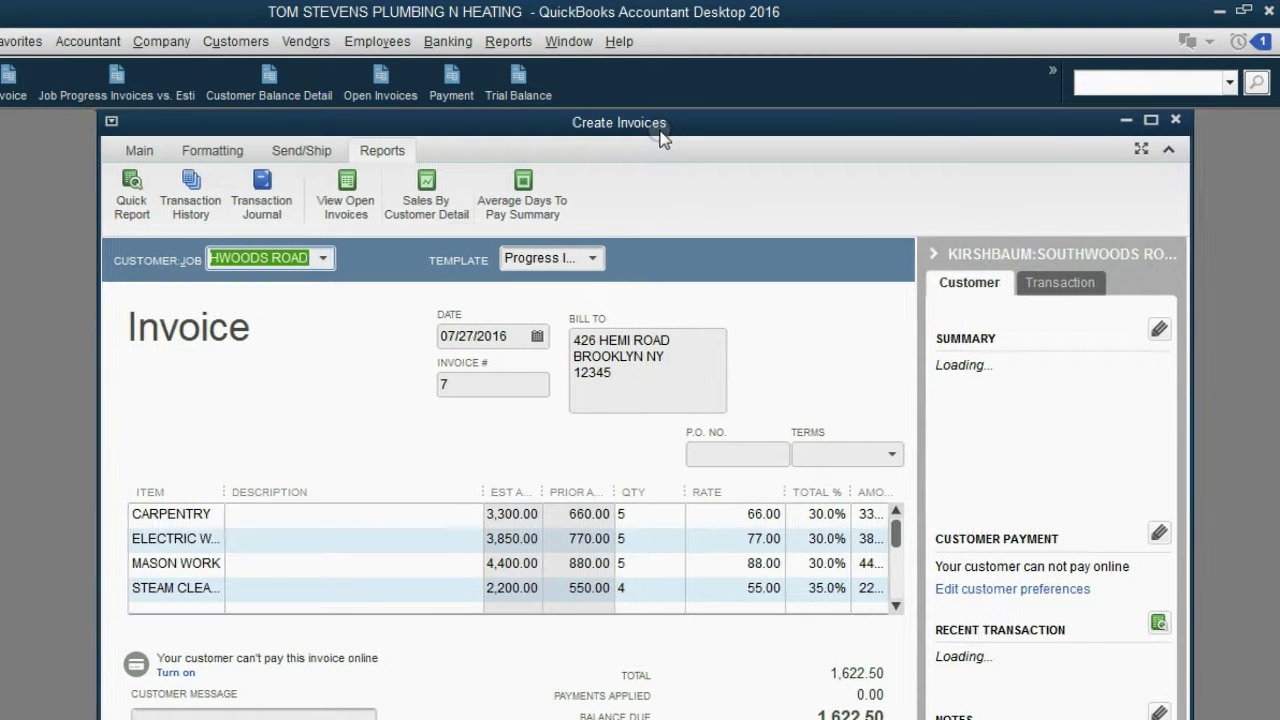
{"action": "left_click", "coordinate": [190, 192]}
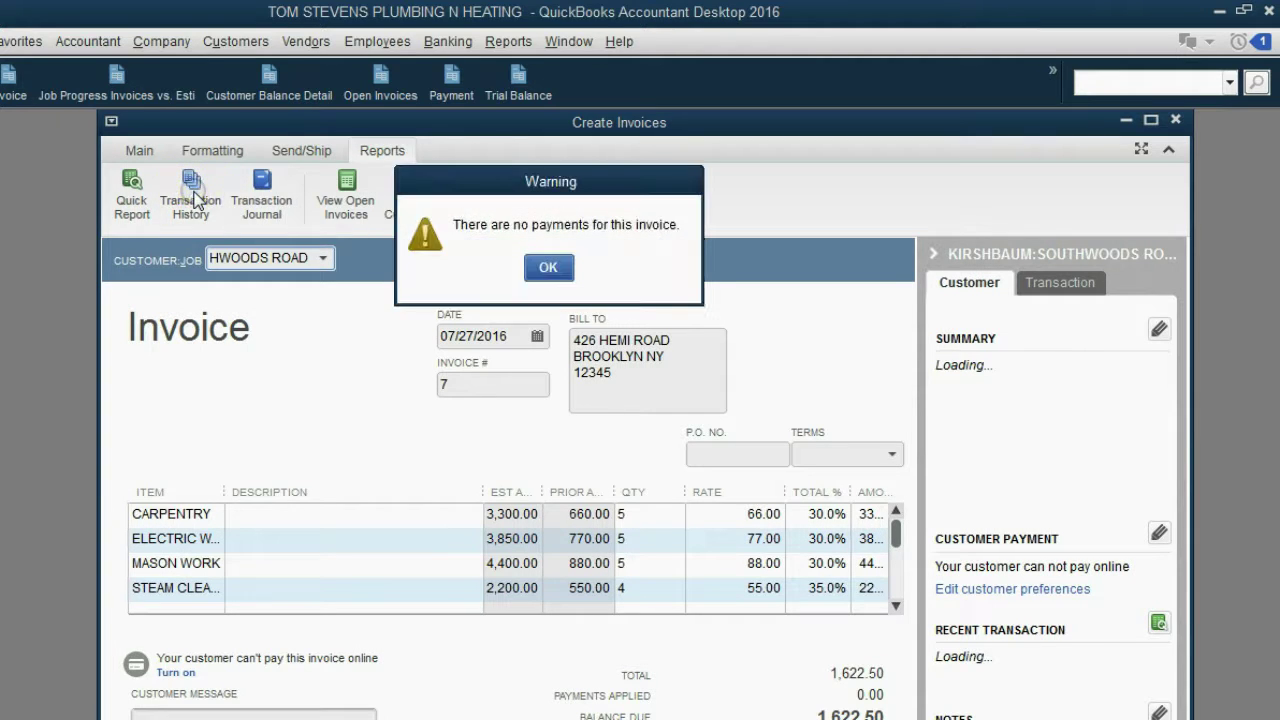
{"action": "left_click", "coordinate": [548, 270]}
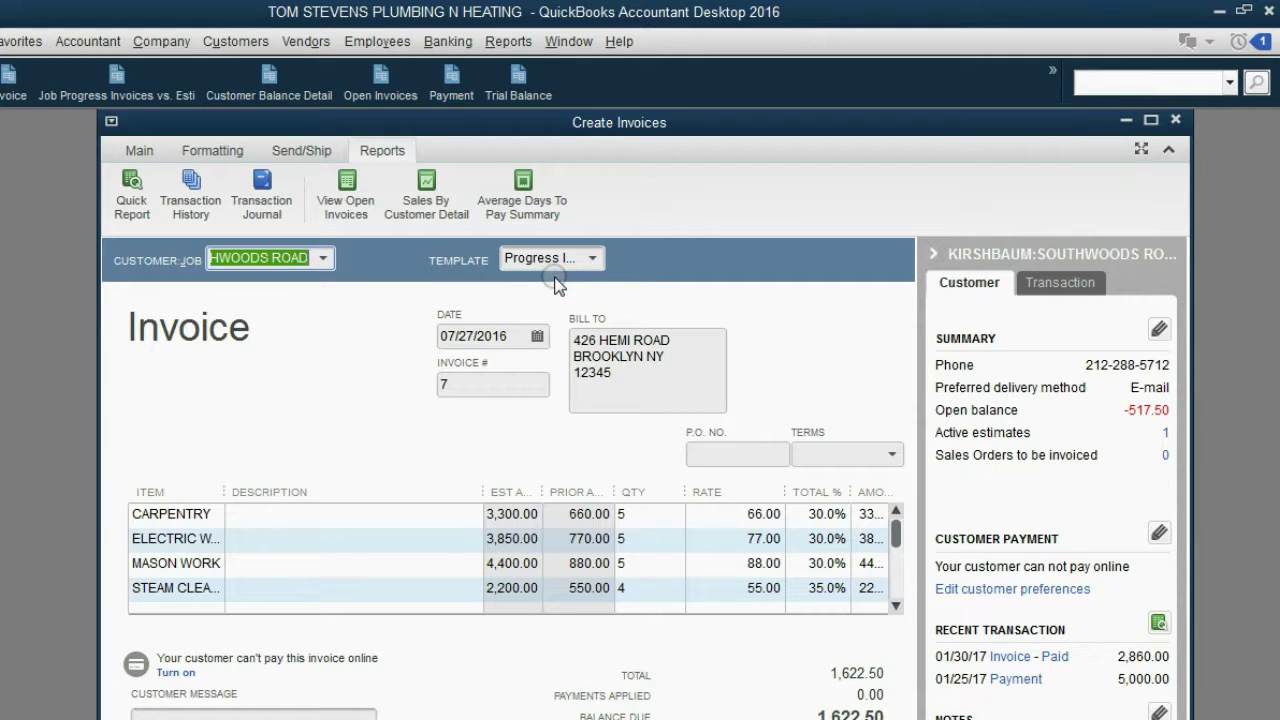
Look through the line items of invoice 7 and close the invoice
{"action": "left_click", "coordinate": [895, 538]}
{"action": "mouse_move", "coordinate": [895, 538]}
{"action": "left_mouse_down"}
{"action": "mouse_move", "coordinate": [895, 573]}
{"action": "mouse_move", "coordinate": [890, 530]}
{"action": "left_mouse_up"}
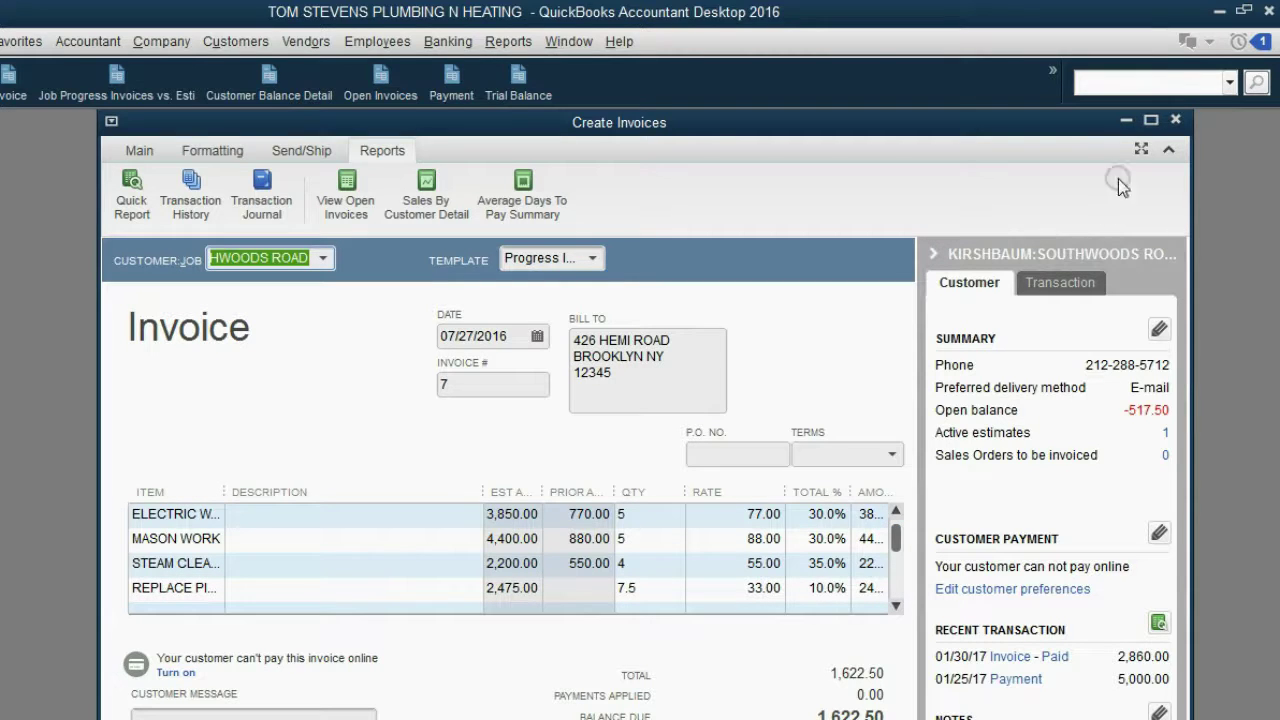
{"action": "left_click", "coordinate": [1176, 119]}
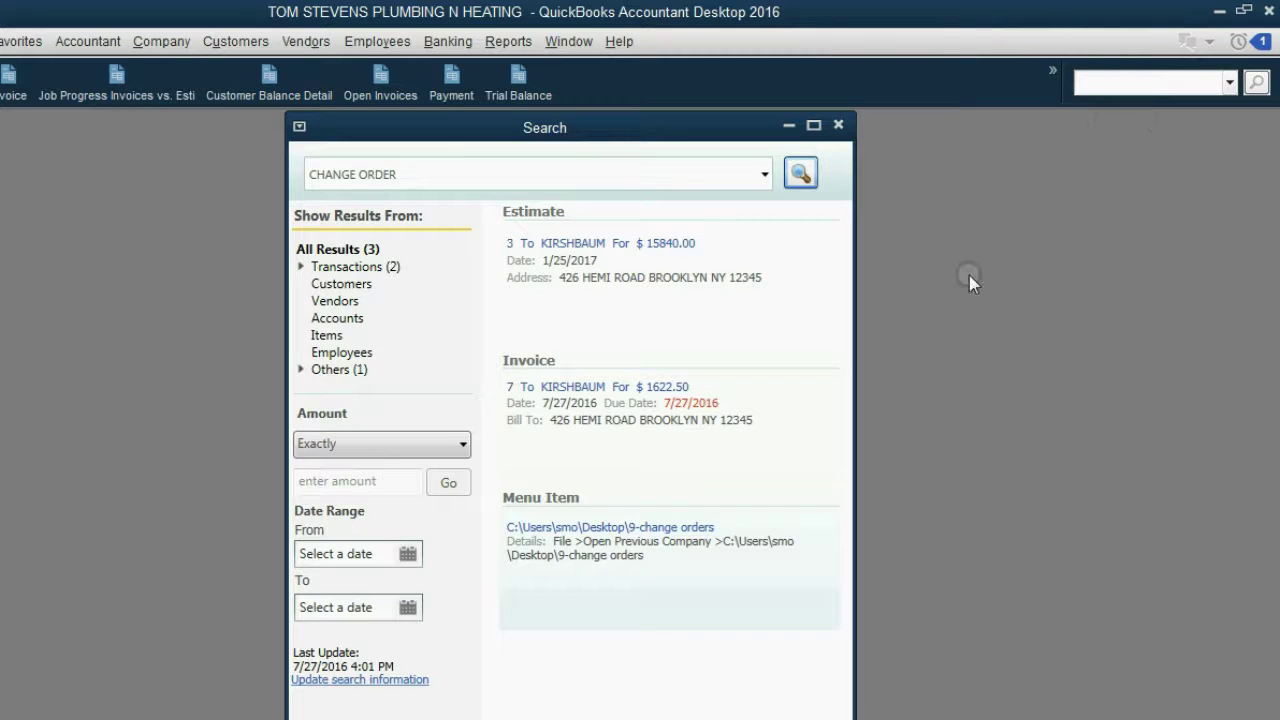
{"action": "mouse_move", "coordinate": [689, 531]}
{"action": "mouse_move", "coordinate": [683, 566]}
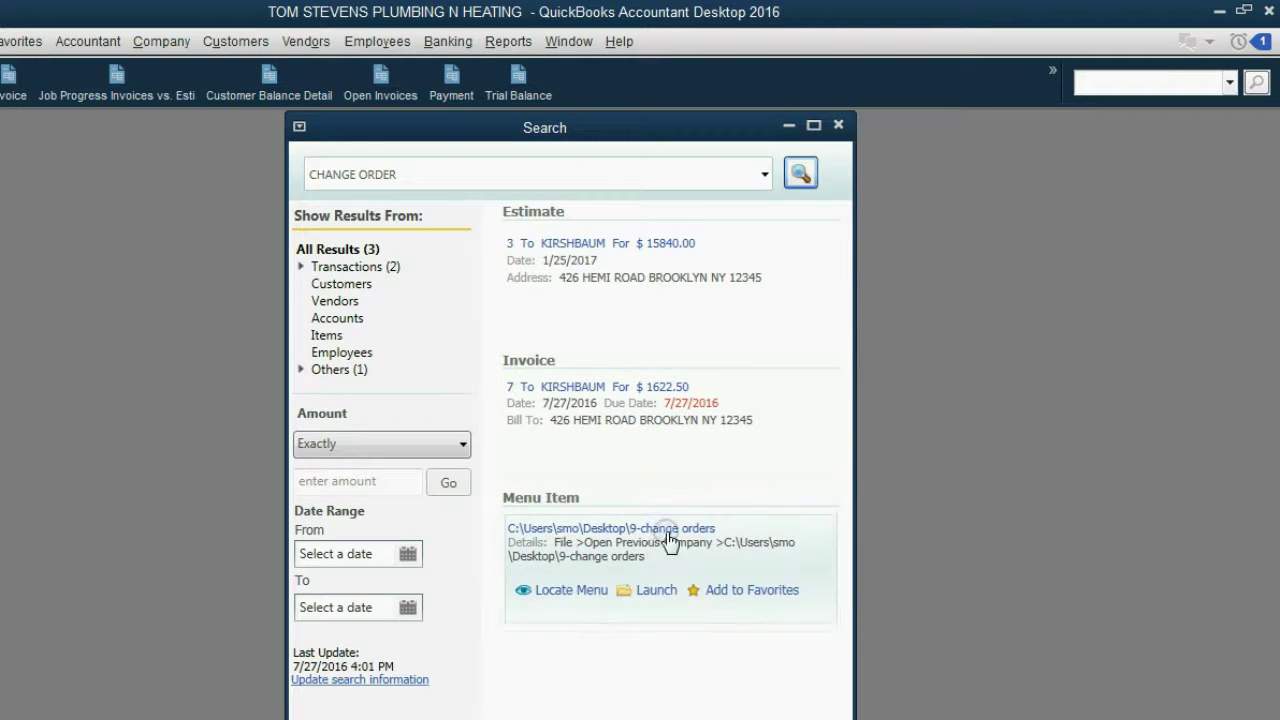